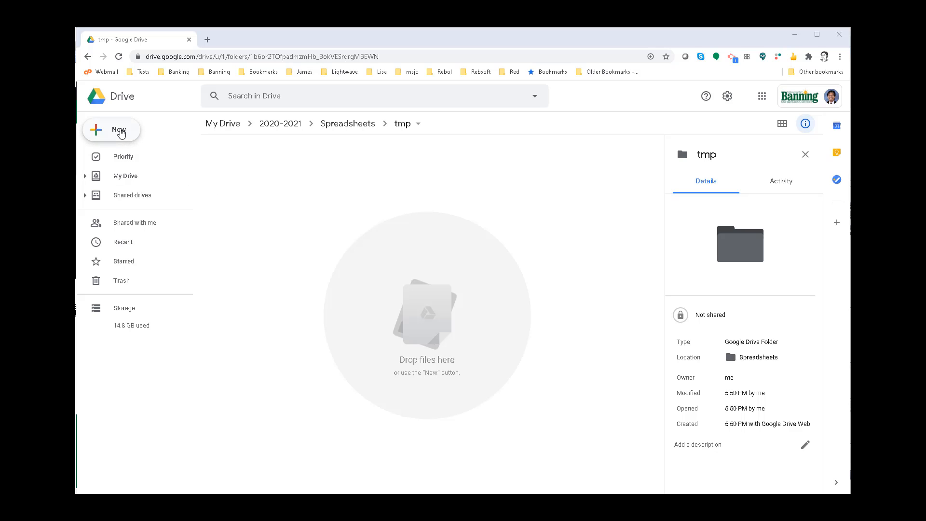
- Create a new Google Sheets spreadsheet in the tmp folder and title it "Students 2020-2021"
{"action": "left_click", "coordinate": [120, 132]}
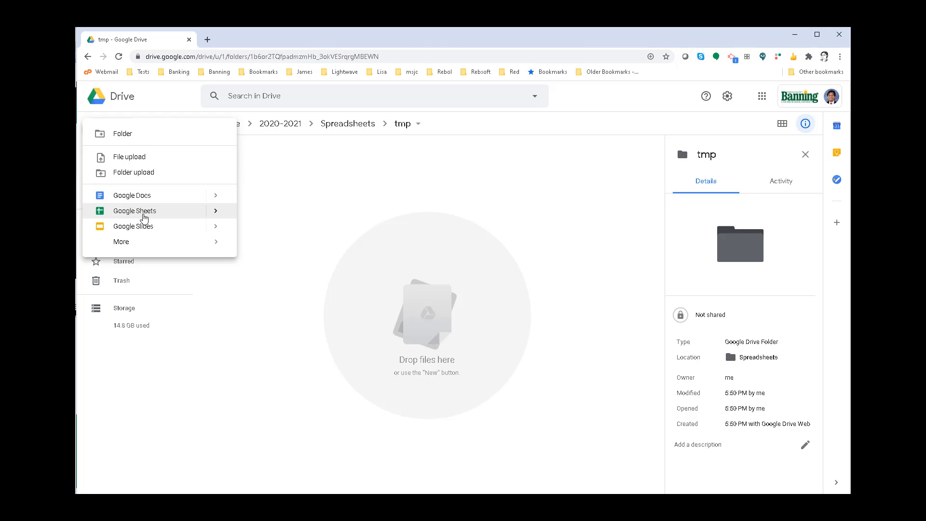
{"action": "left_click", "coordinate": [135, 211]}
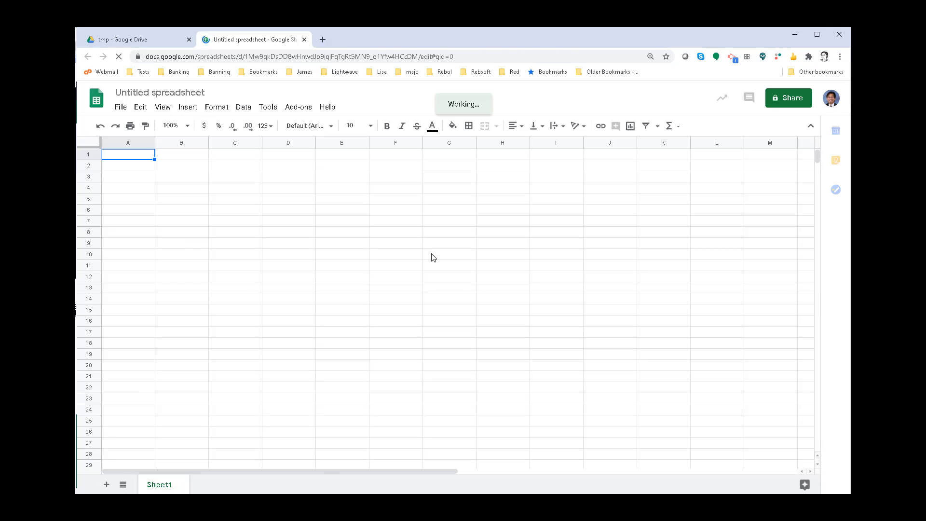
{"action": "left_click", "coordinate": [181, 91]}
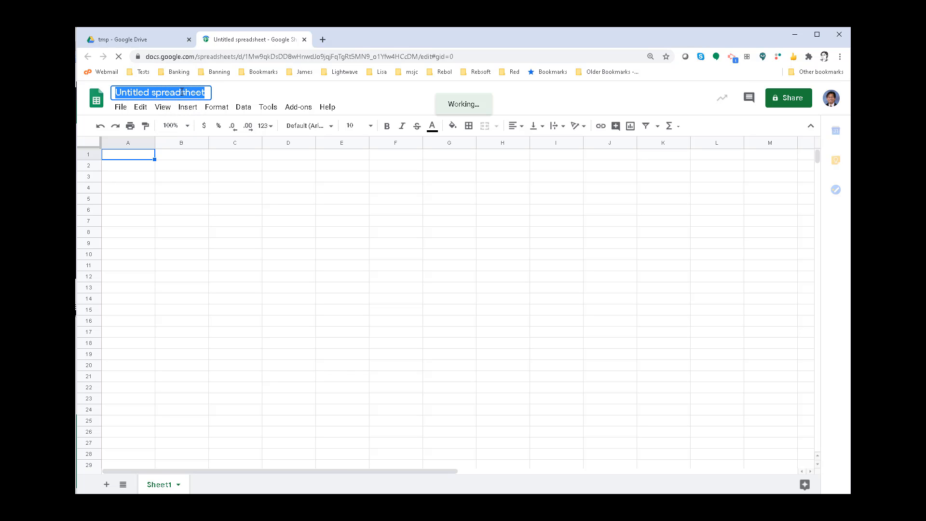
{"action": "type", "text": "Stud"}
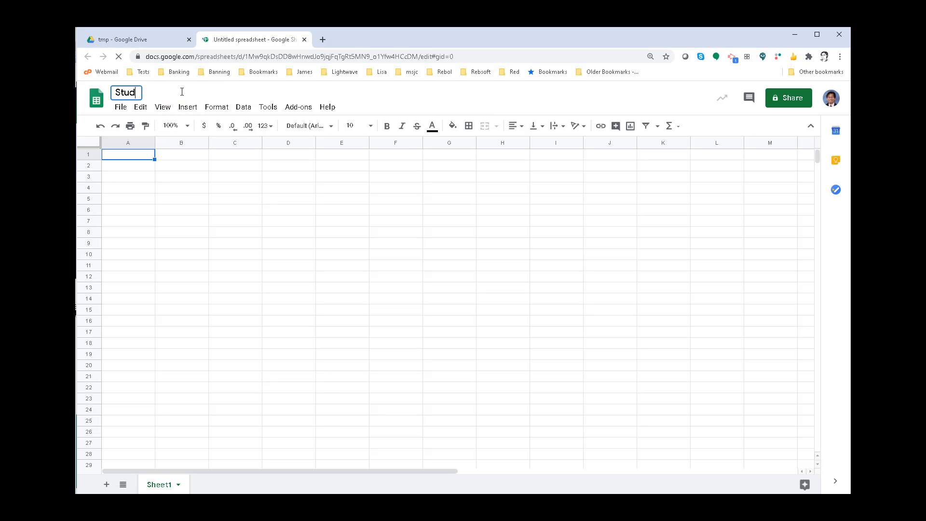
{"action": "type", "text": "ents 20"}
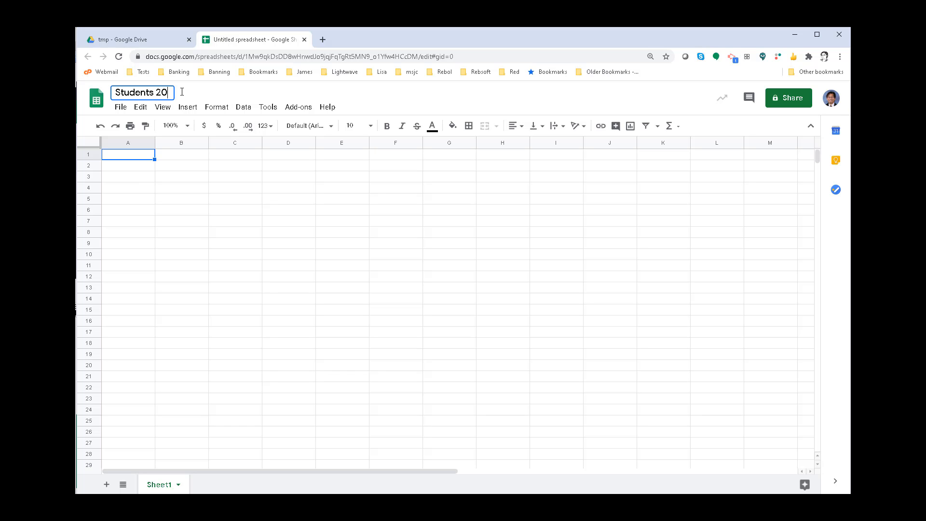
{"action": "type", "text": "20"}
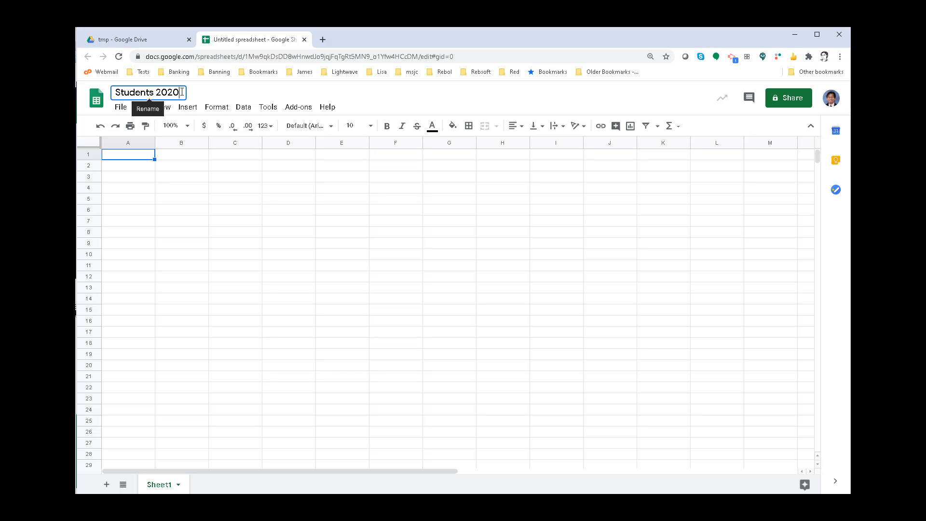
{"action": "type", "text": "-2021"}
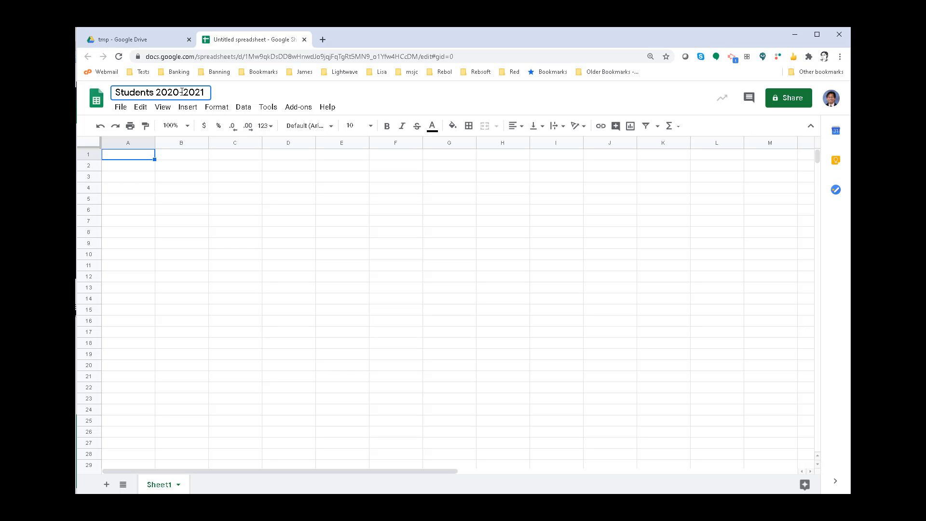
{"action": "left_click", "coordinate": [188, 178]}
- Enter the column headers Name, ID and Grade in cells A1 to C1
{"action": "left_click", "coordinate": [128, 155]}
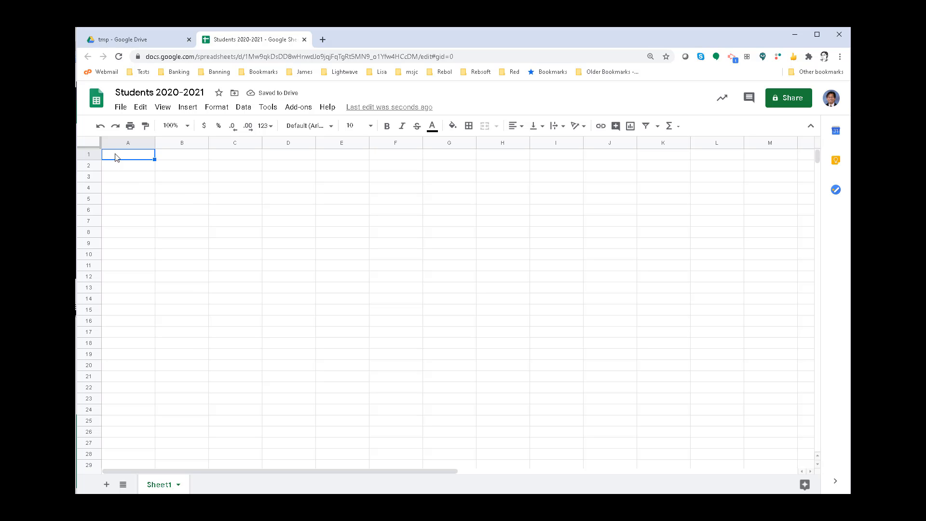
{"action": "type", "text": "Name"}
{"action": "left_click", "coordinate": [174, 155]}
{"action": "double_click", "coordinate": [174, 156]}
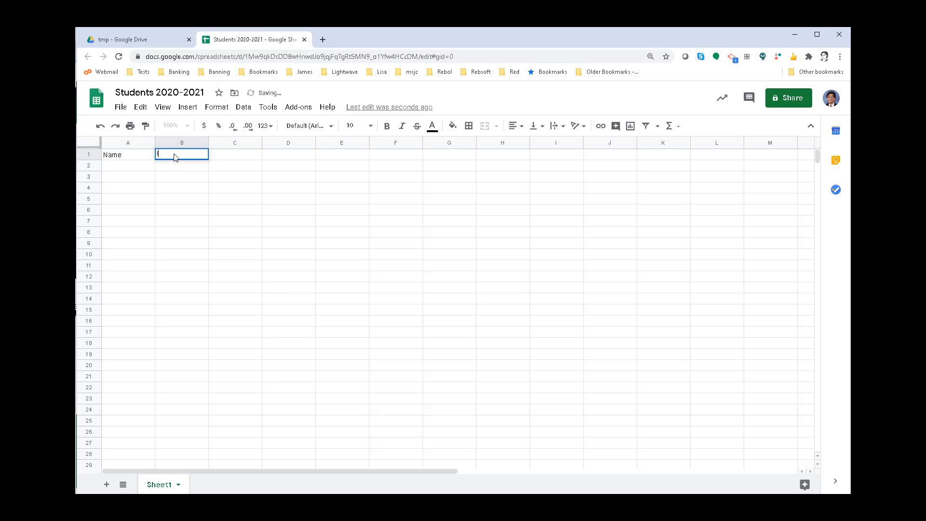
{"action": "type", "text": "ID"}
{"action": "left_click", "coordinate": [229, 158]}
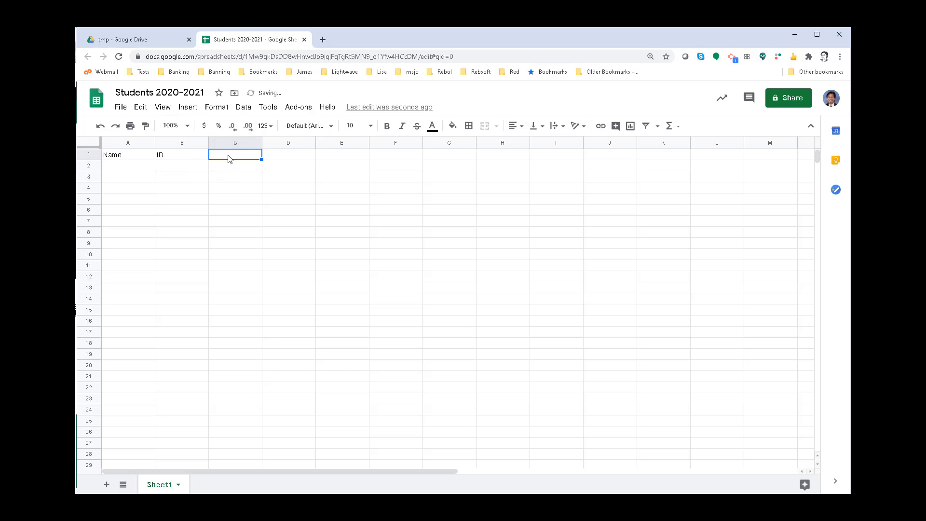
{"action": "type", "text": "Grade"}
{"action": "key", "text": "Return"}
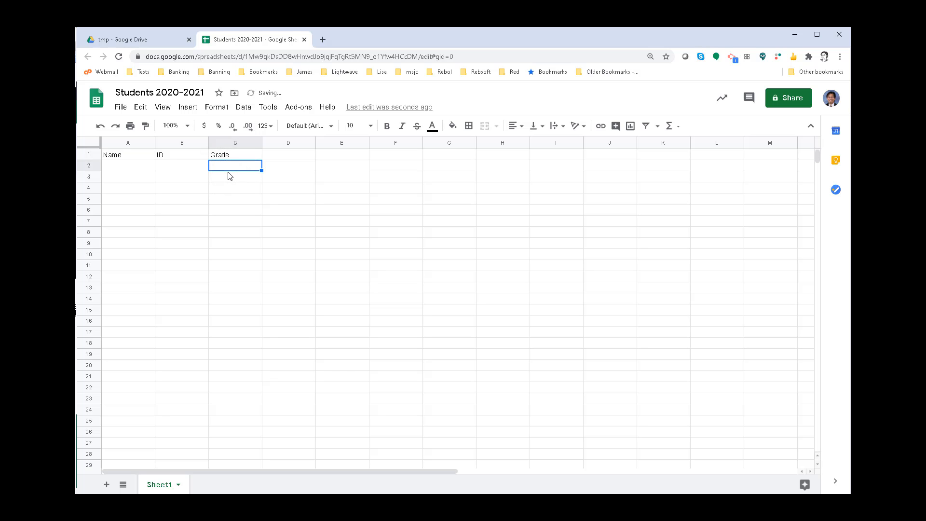
- Format the header cells A1 to C1 in bold with font size 14
{"action": "left_click_drag", "start_coordinate": [118, 155], "coordinate": [232, 156]}
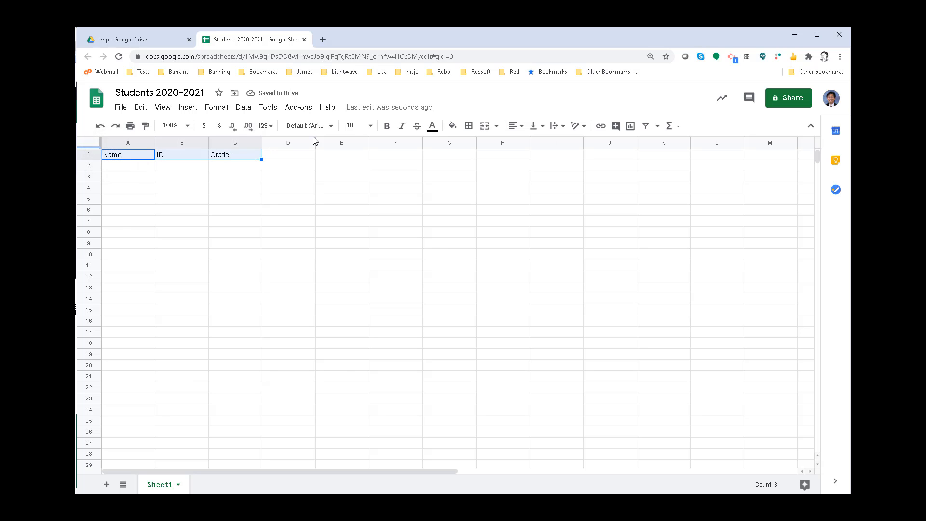
{"action": "left_click", "coordinate": [370, 128]}
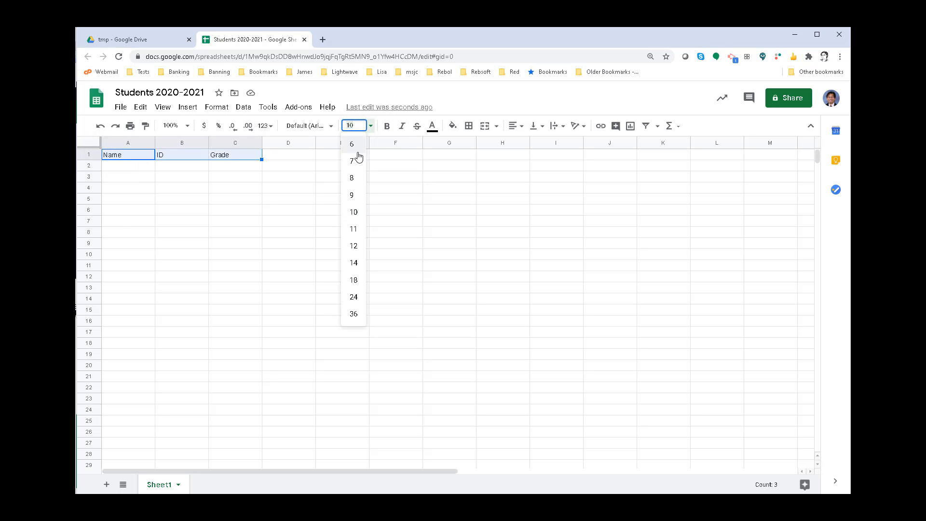
{"action": "left_click", "coordinate": [355, 262]}
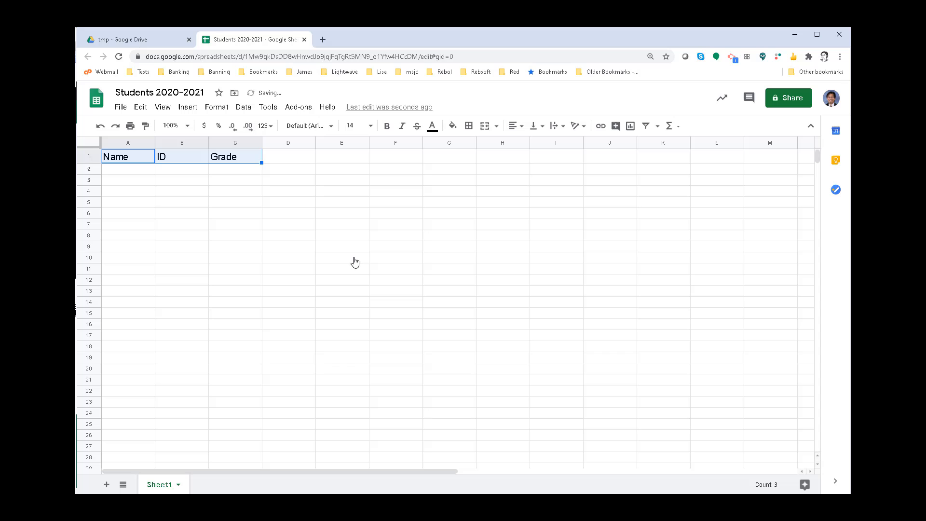
{"action": "left_click", "coordinate": [385, 128]}
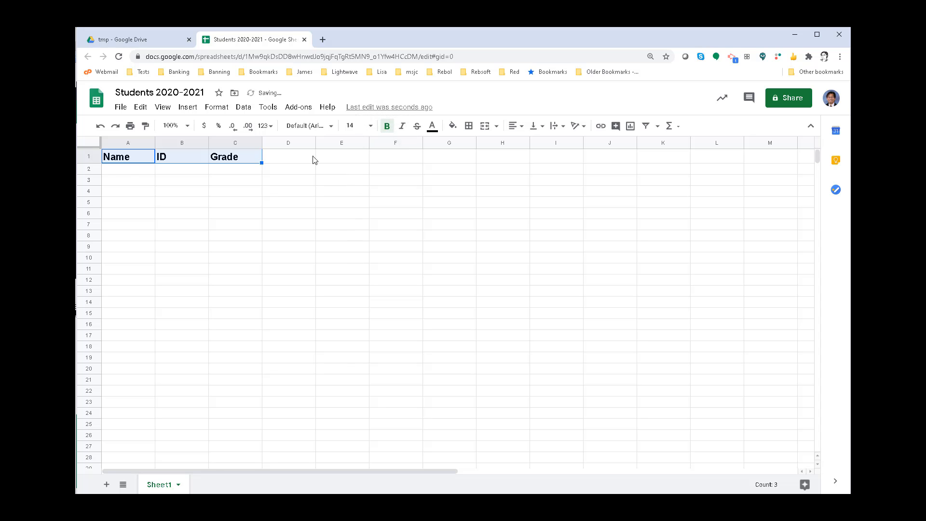
{"action": "left_click", "coordinate": [183, 195]}
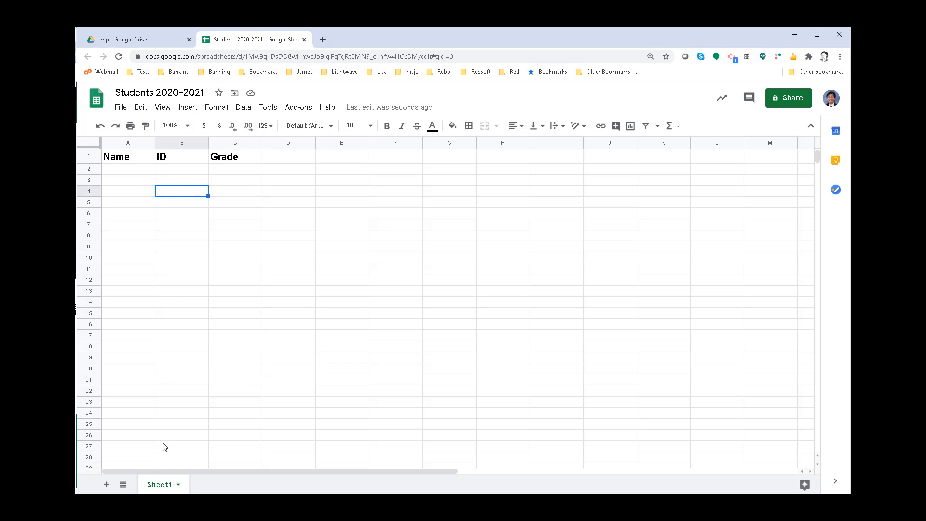
{"action": "double_click", "coordinate": [165, 486]}
{"action": "left_click", "coordinate": [192, 483]}
{"action": "left_click", "coordinate": [178, 485]}
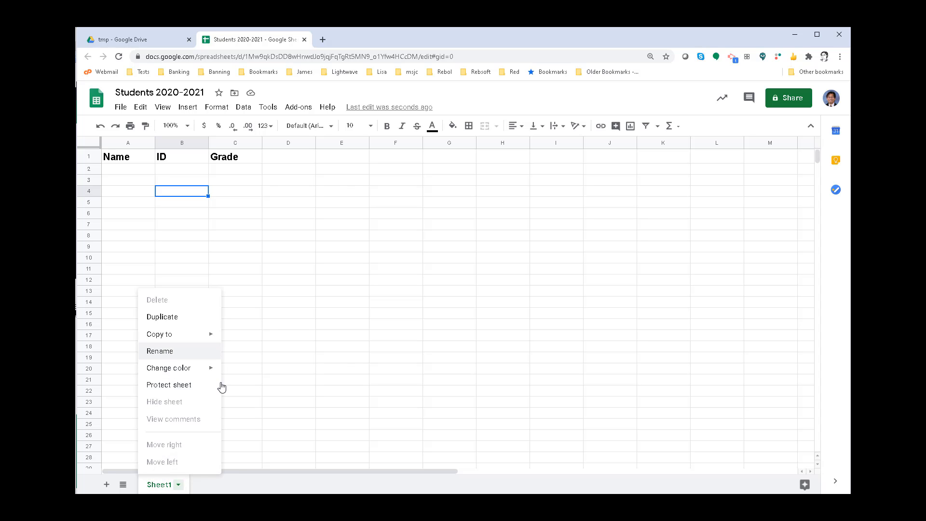
{"action": "left_click", "coordinate": [224, 486]}
{"action": "double_click", "coordinate": [164, 486]}
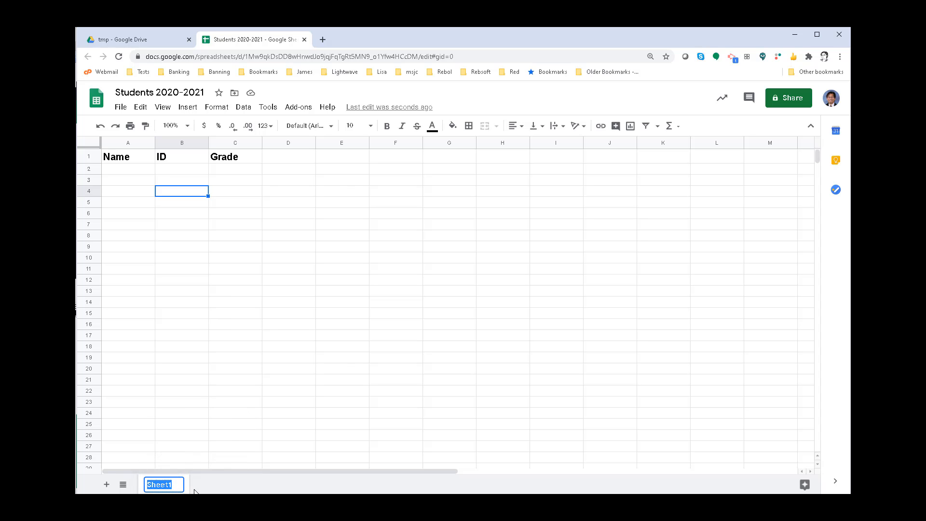
{"action": "left_click", "coordinate": [207, 491]}
- Rename the Sheet1 tab as STUDENTS
{"action": "left_click", "coordinate": [179, 485]}
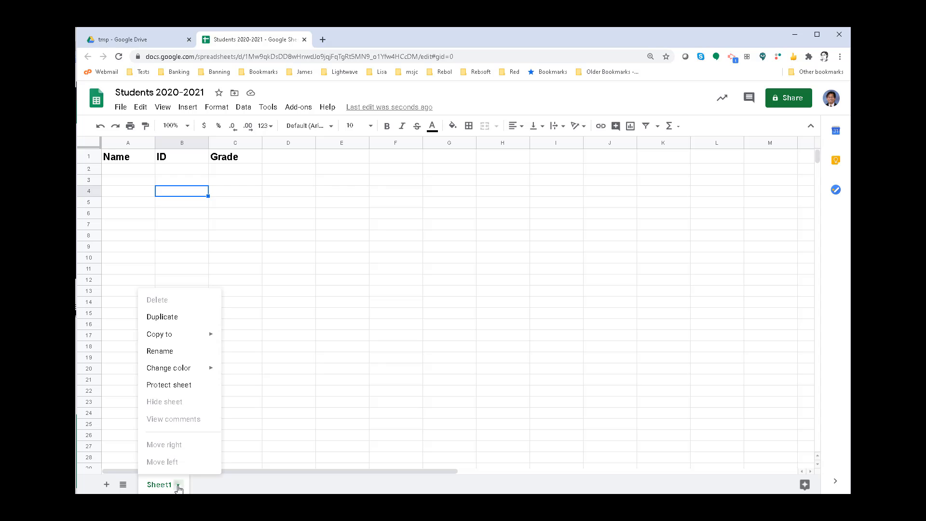
{"action": "left_click", "coordinate": [164, 351]}
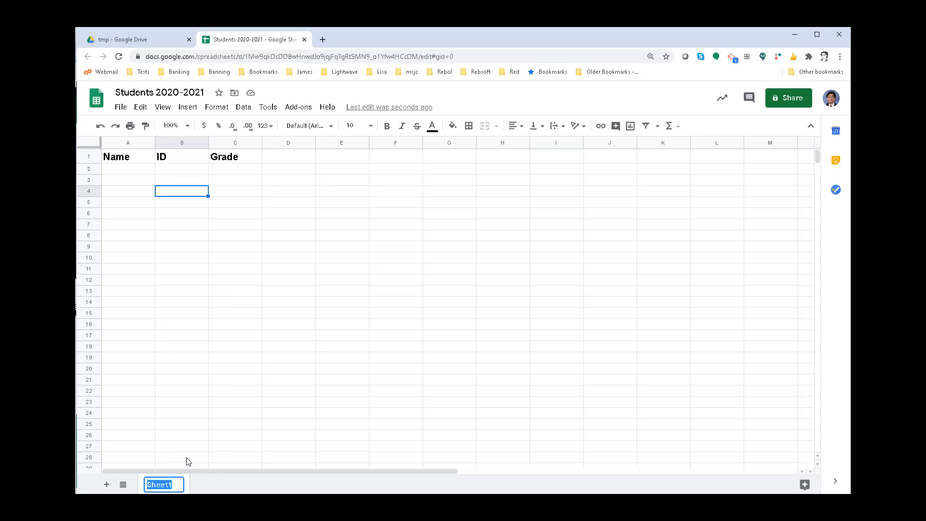
{"action": "type", "text": "STu"}
{"action": "key", "text": "BackSpace"}
{"action": "key", "text": "BackSpace"}
{"action": "type", "text": "TUDENTS"}
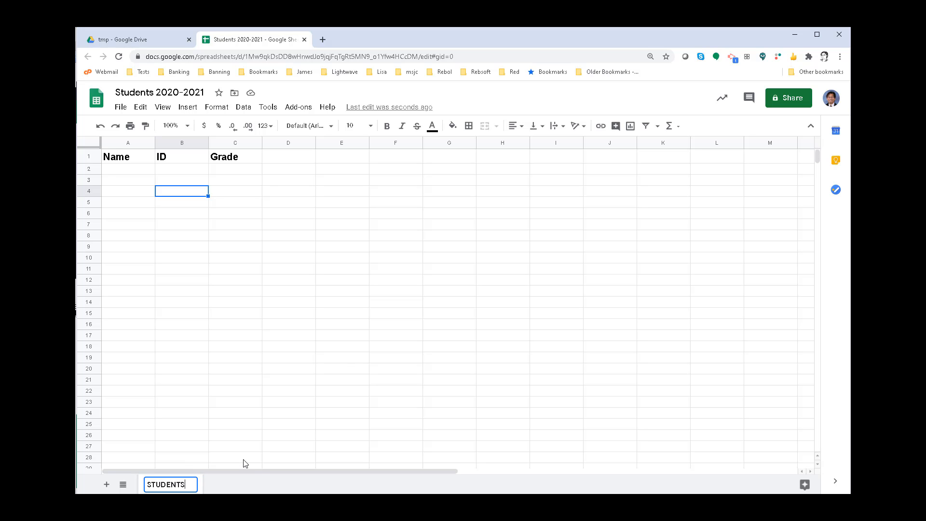
{"action": "key", "text": "Return"}
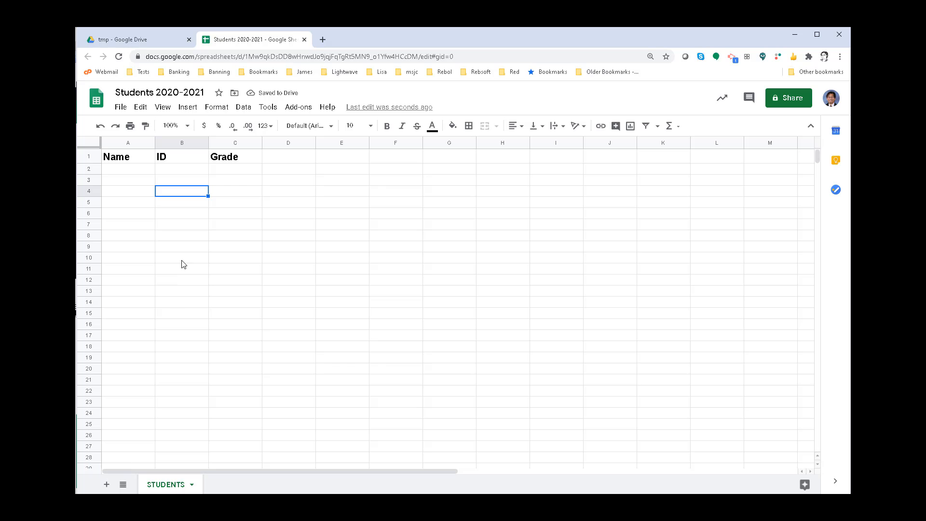
- Add a second sheet to the spreadsheet and slightly widen its column A
{"action": "left_click", "coordinate": [107, 485]}
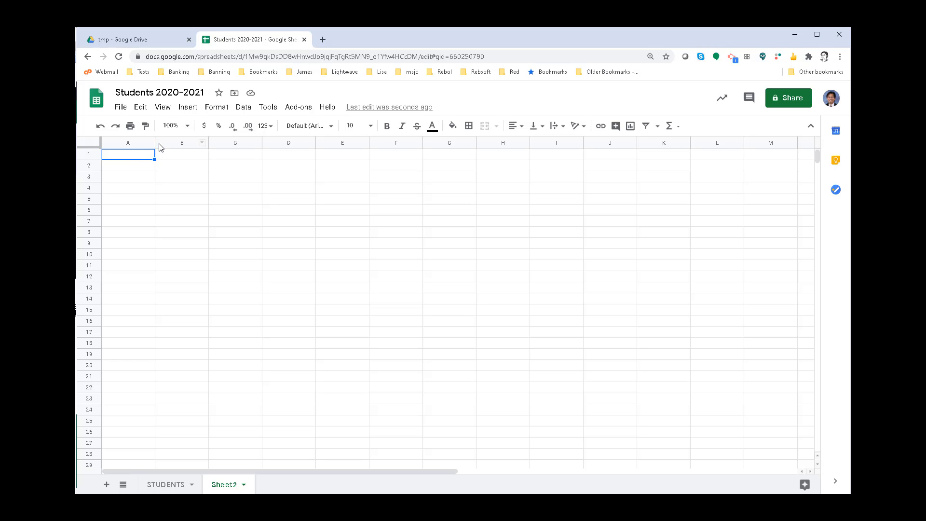
{"action": "left_click_drag", "start_coordinate": [155, 141], "coordinate": [171, 141]}
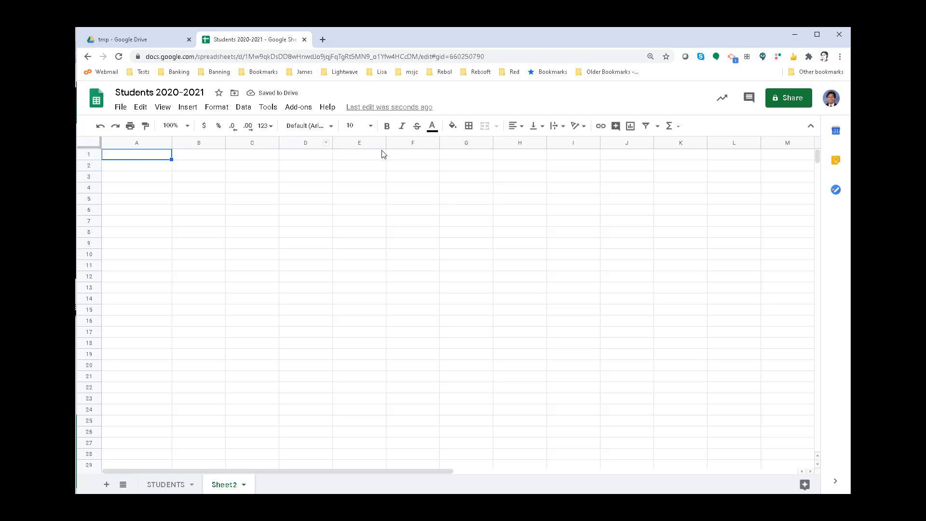
- Format cell A1 of the new sheet in bold with font size 14
{"action": "left_click", "coordinate": [373, 127]}
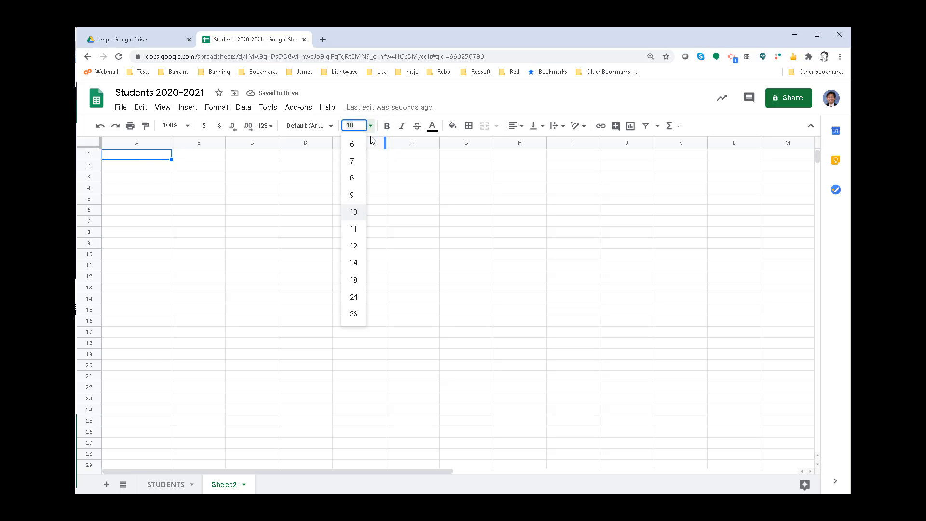
{"action": "left_click", "coordinate": [354, 262]}
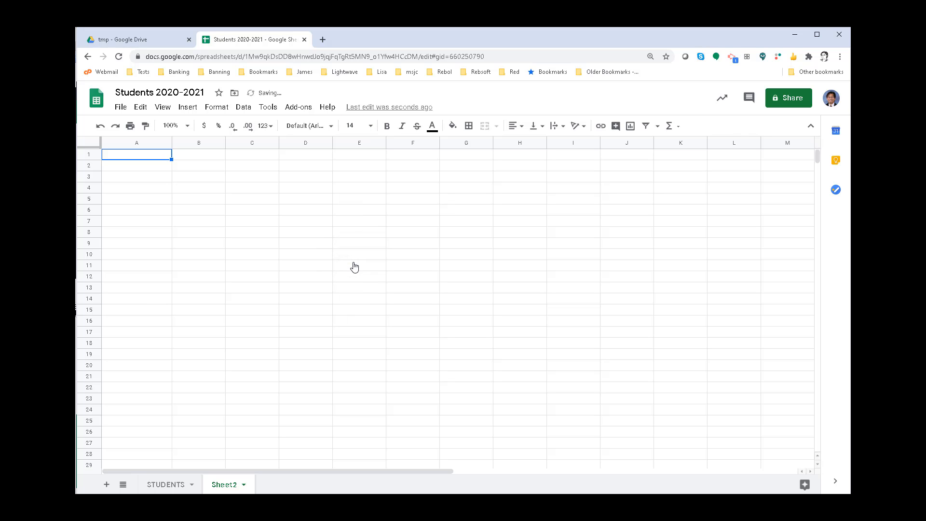
{"action": "left_click", "coordinate": [386, 127]}
- Enter the column headers Date, Activity and Comment in cells A2 to C2 of Sheet2
{"action": "left_click", "coordinate": [135, 165]}
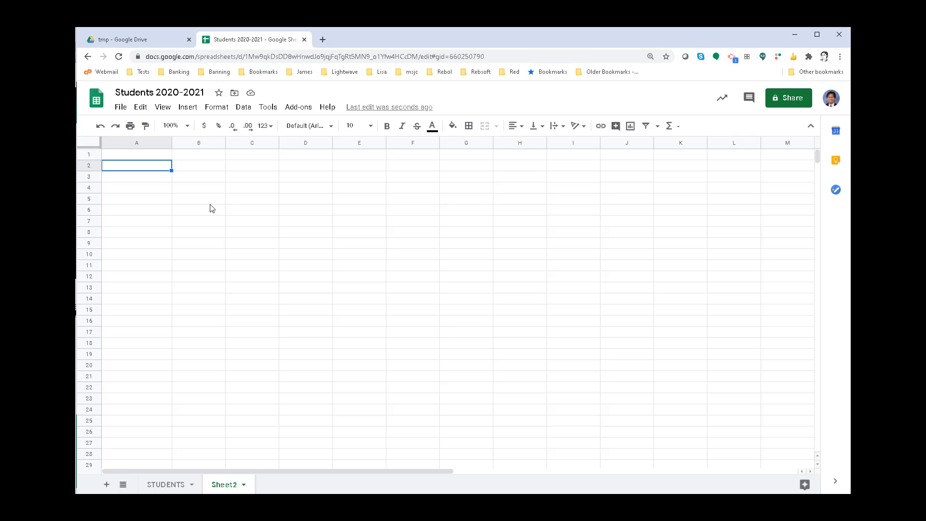
{"action": "type", "text": "Date"}
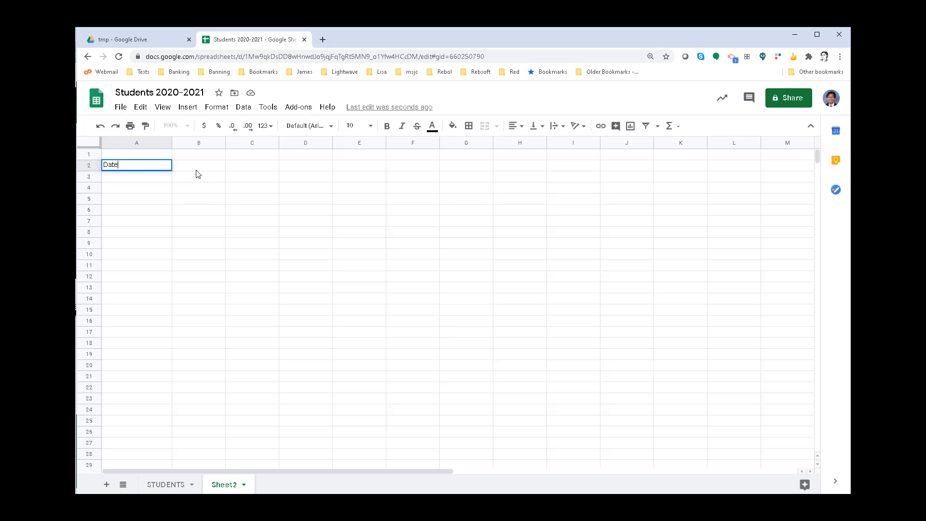
{"action": "left_click", "coordinate": [195, 170]}
{"action": "type", "text": "Ac"}
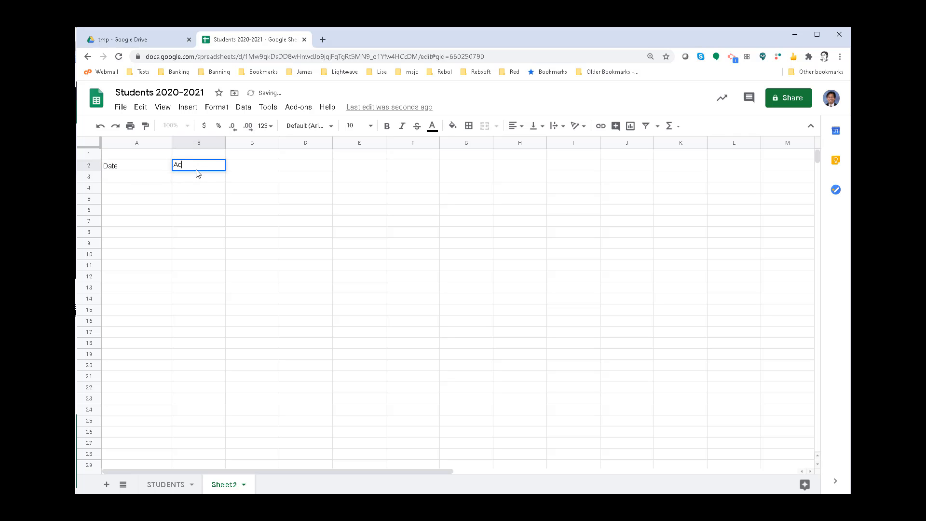
{"action": "type", "text": "tiv"}
{"action": "type", "text": "vit"}
{"action": "key", "text": "Tab"}
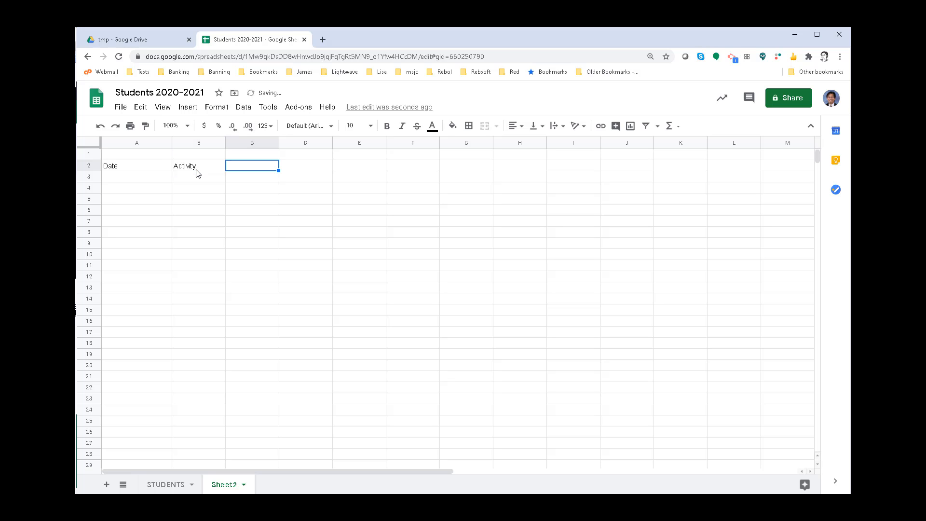
{"action": "type", "text": "Comment"}
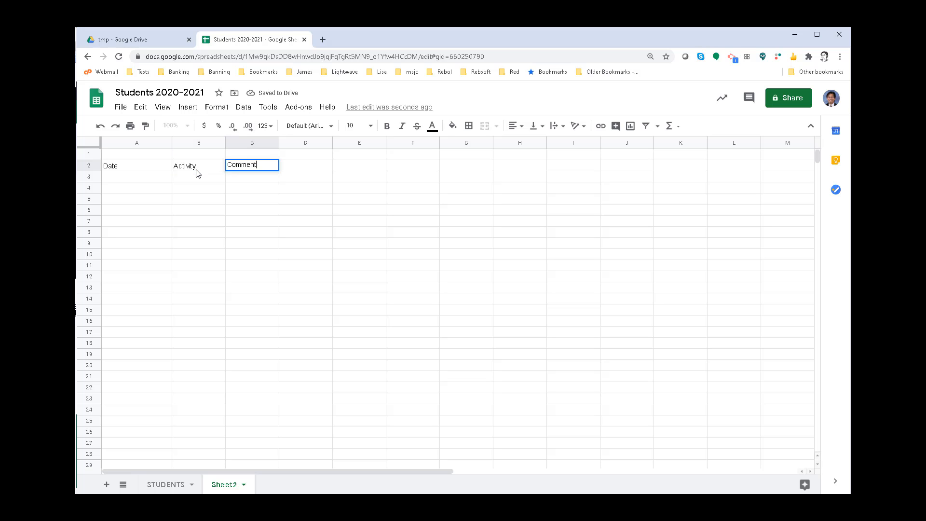
{"action": "left_click", "coordinate": [192, 177]}
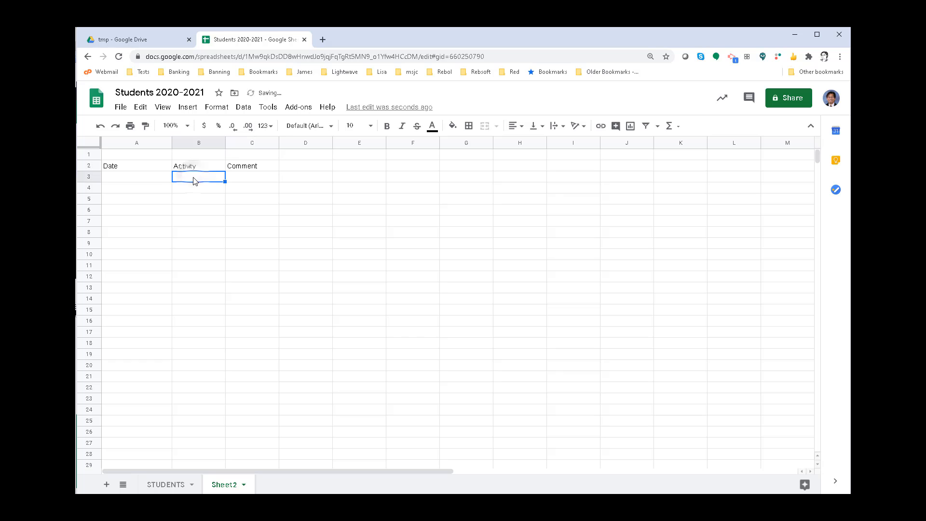
- Turn on text wrapping for columns B and C of Sheet2 and widen both columns to about four times their width
{"action": "left_click", "coordinate": [193, 143]}
{"action": "left_click", "coordinate": [235, 145], "text": "shift"}
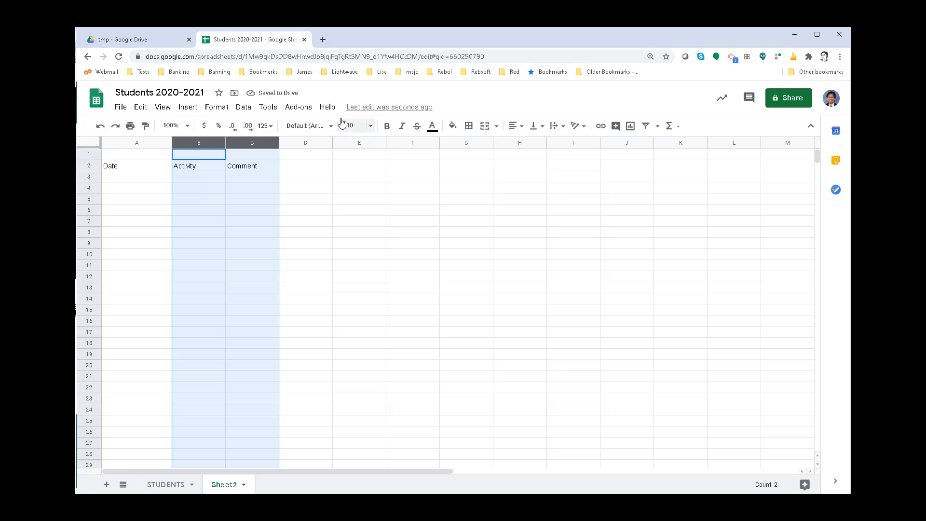
{"action": "left_click", "coordinate": [225, 112]}
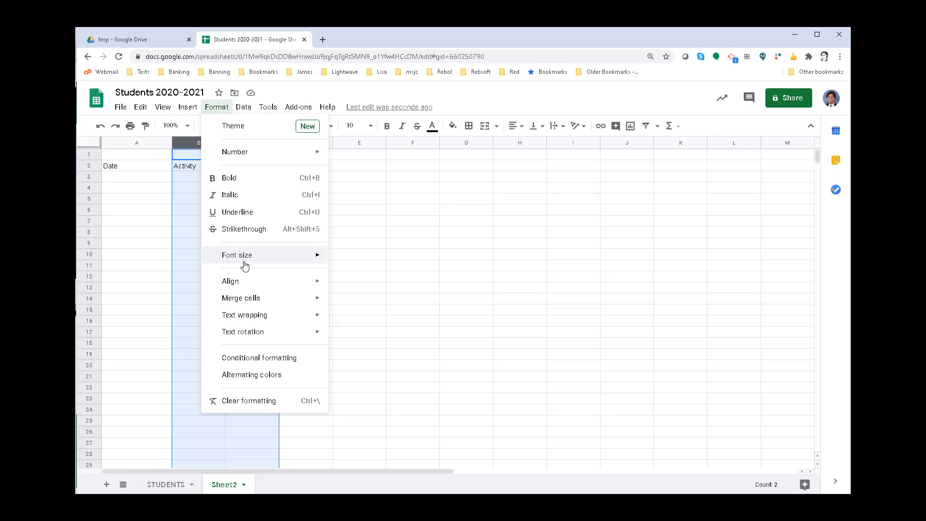
{"action": "mouse_move", "coordinate": [253, 316]}
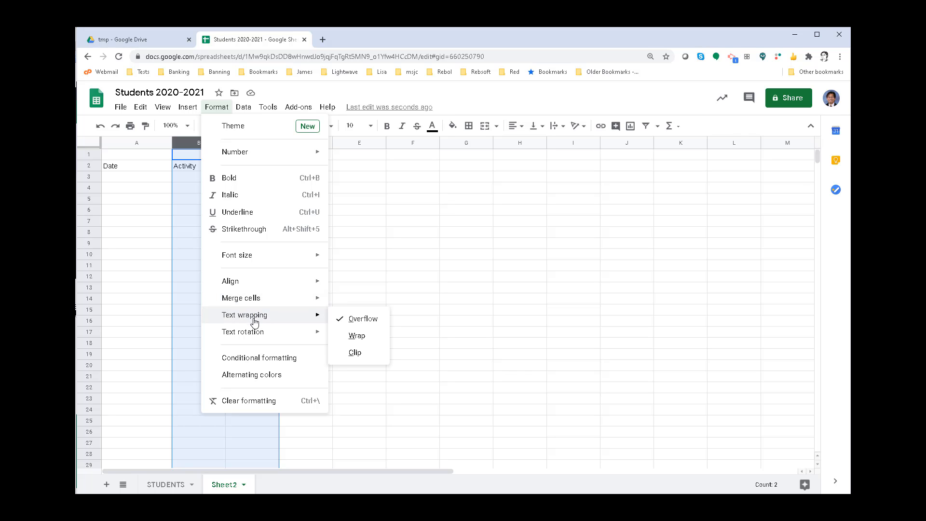
{"action": "left_click", "coordinate": [351, 337]}
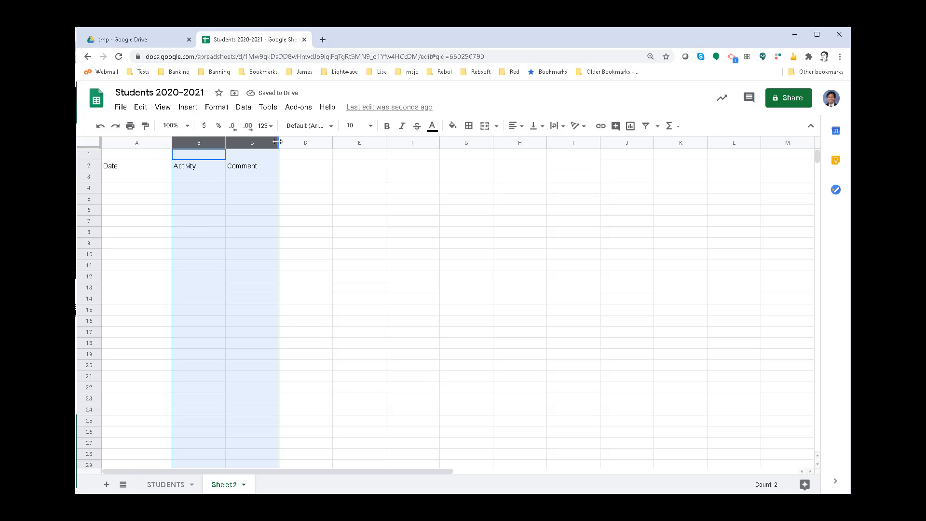
{"action": "left_click_drag", "start_coordinate": [279, 145], "coordinate": [427, 164]}
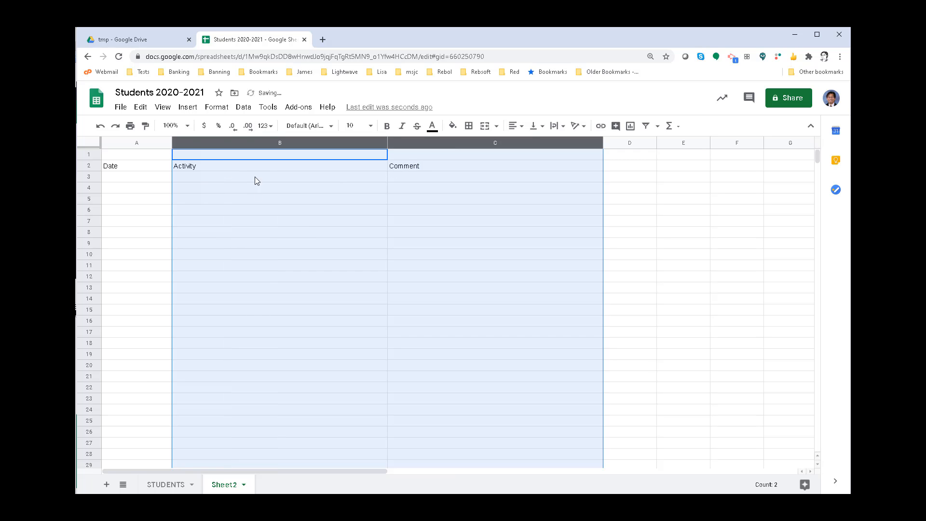
- Format the Date, Activity and Comment headers in A2 to C2 in bold with font size 12
{"action": "left_click", "coordinate": [128, 168]}
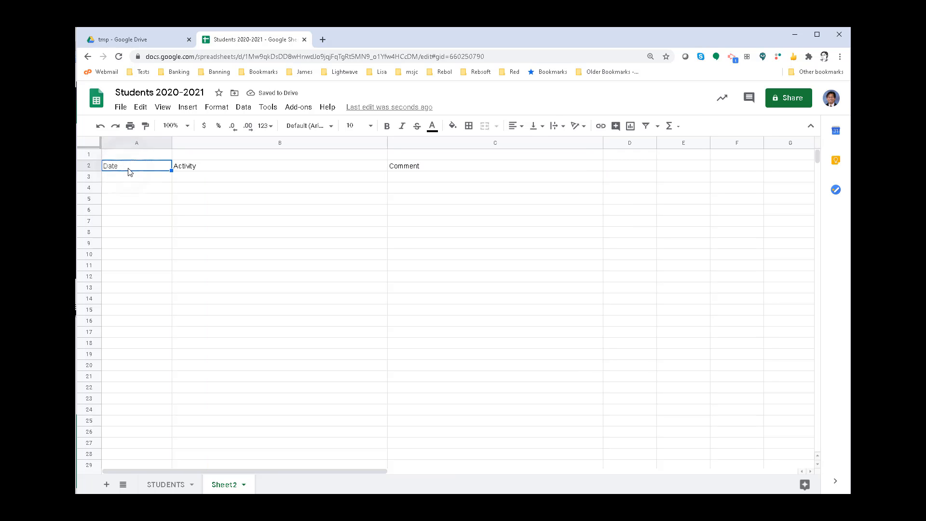
{"action": "left_click_drag", "start_coordinate": [192, 171], "coordinate": [400, 170]}
{"action": "left_click", "coordinate": [386, 126]}
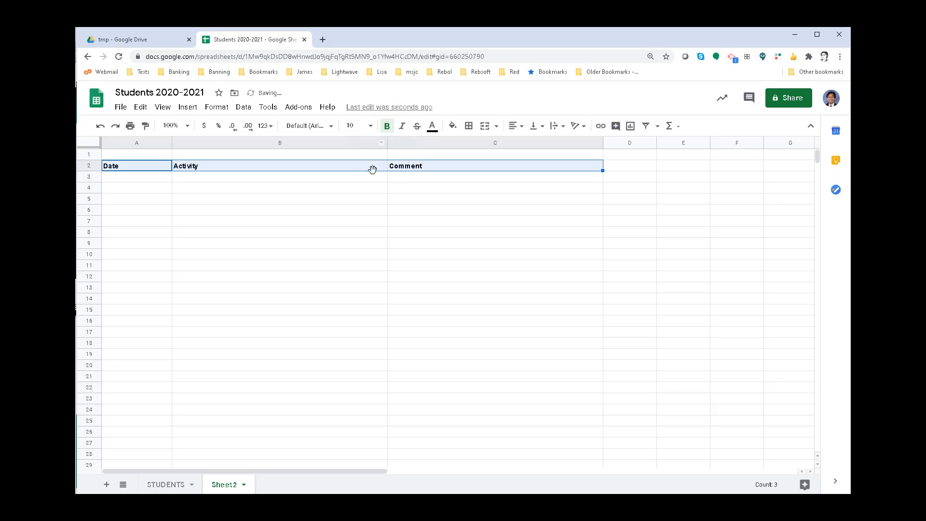
{"action": "left_click", "coordinate": [357, 126]}
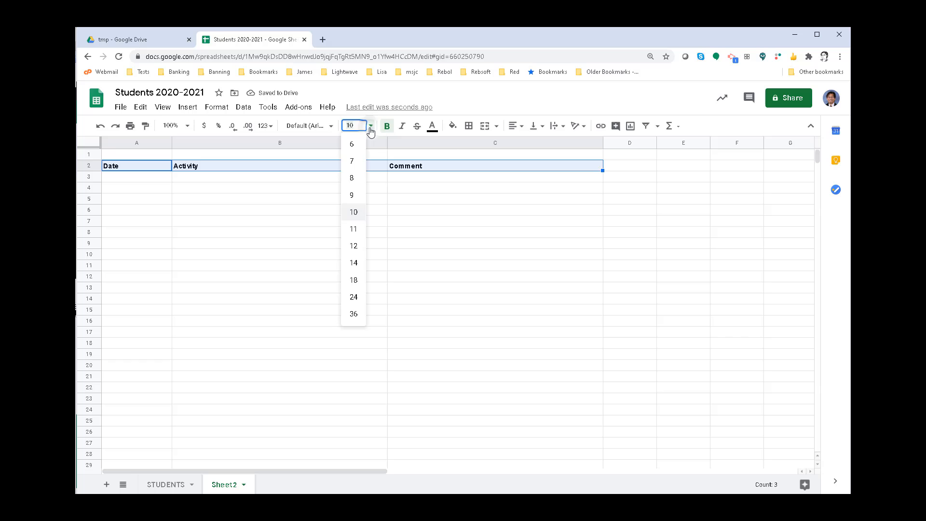
{"action": "left_click", "coordinate": [352, 246]}
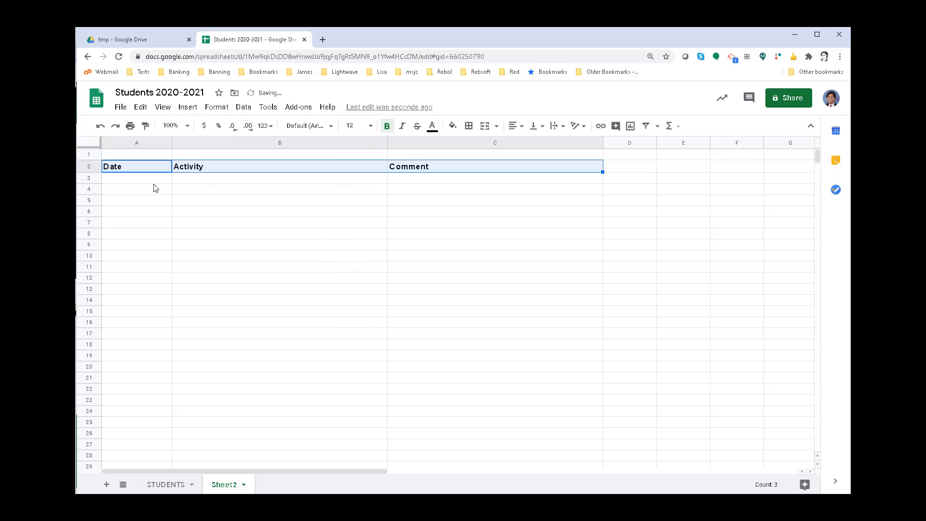
{"action": "left_click", "coordinate": [193, 191]}
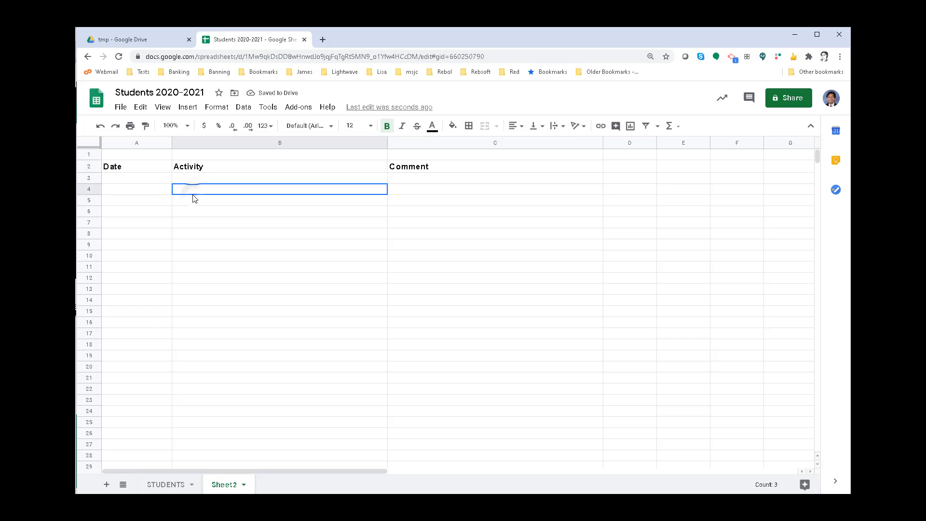
- Insert a link in cell B1 with the text "Go to STUDENTS" that leads to the STUDENTS sheet
{"action": "left_click", "coordinate": [216, 155]}
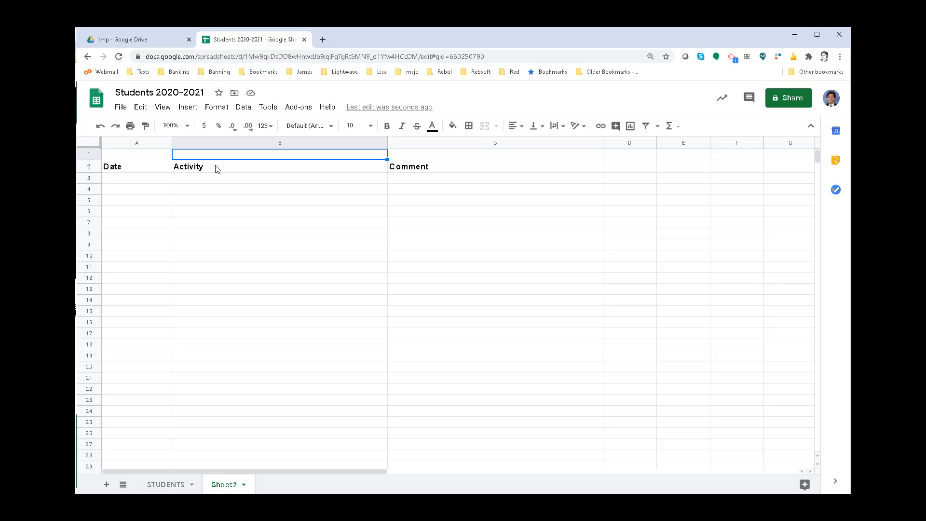
{"action": "left_click", "coordinate": [190, 110]}
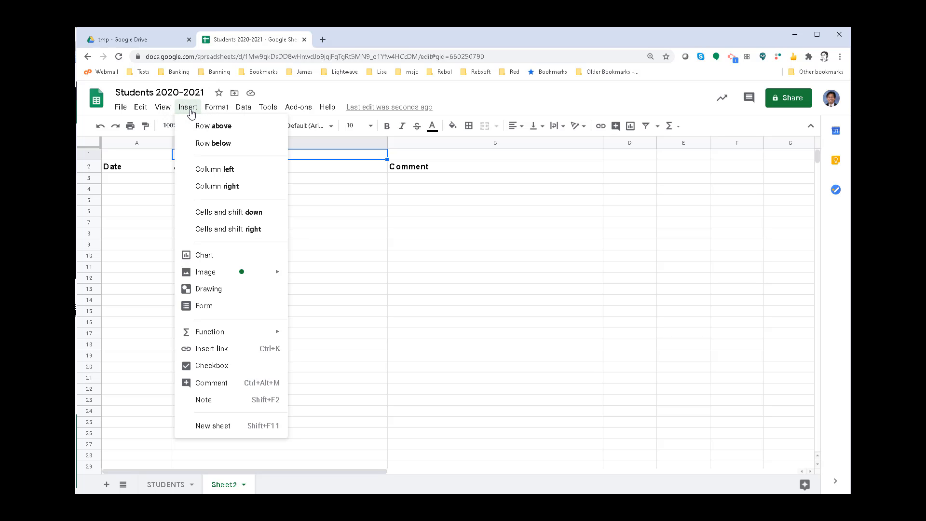
{"action": "left_click", "coordinate": [218, 353]}
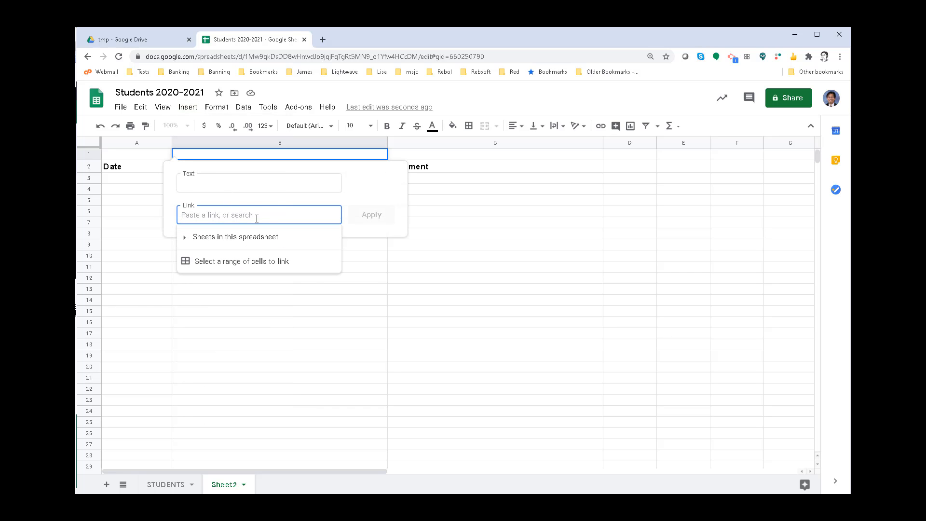
{"action": "left_click", "coordinate": [238, 185]}
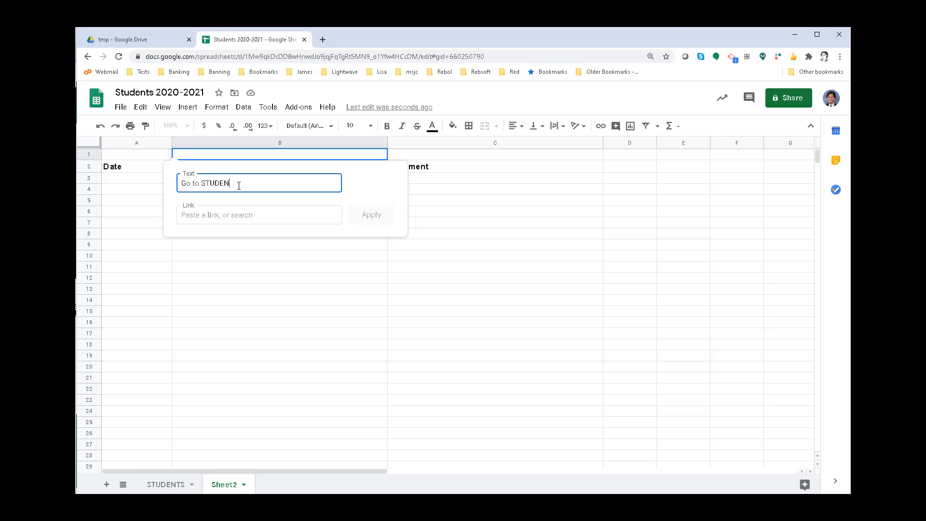
{"action": "left_click", "coordinate": [231, 213]}
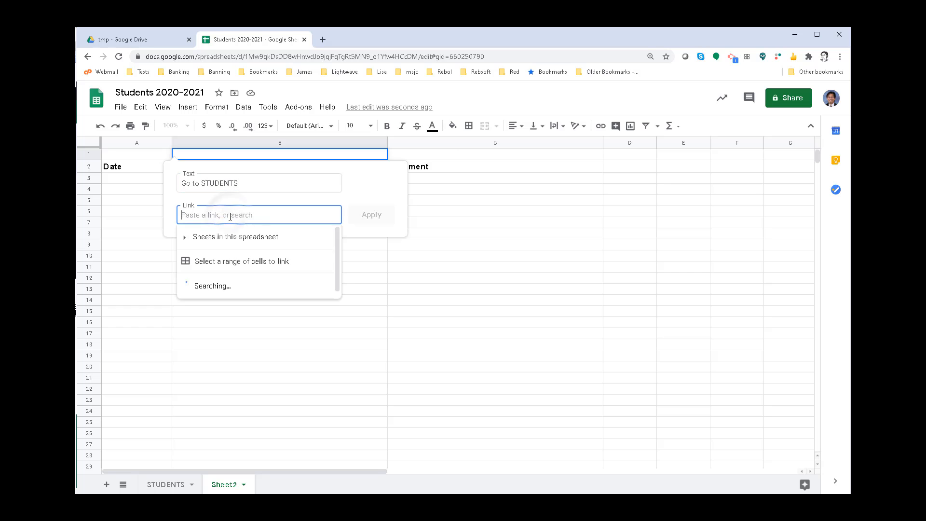
{"action": "left_click", "coordinate": [214, 237]}
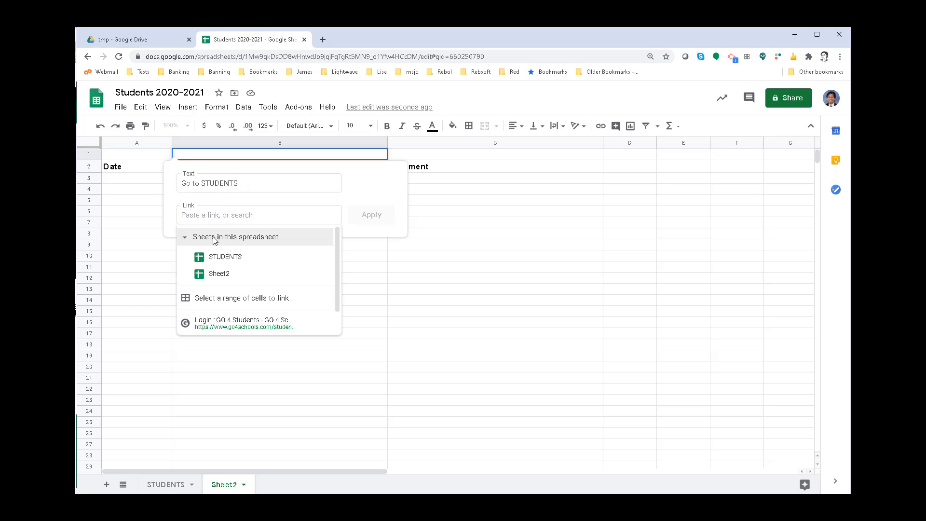
{"action": "left_click", "coordinate": [218, 259]}
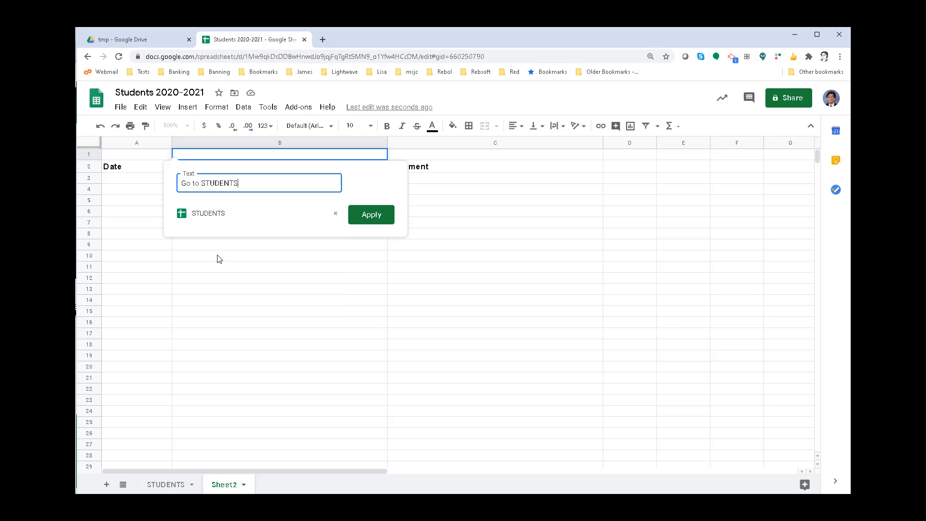
{"action": "left_click", "coordinate": [368, 215]}
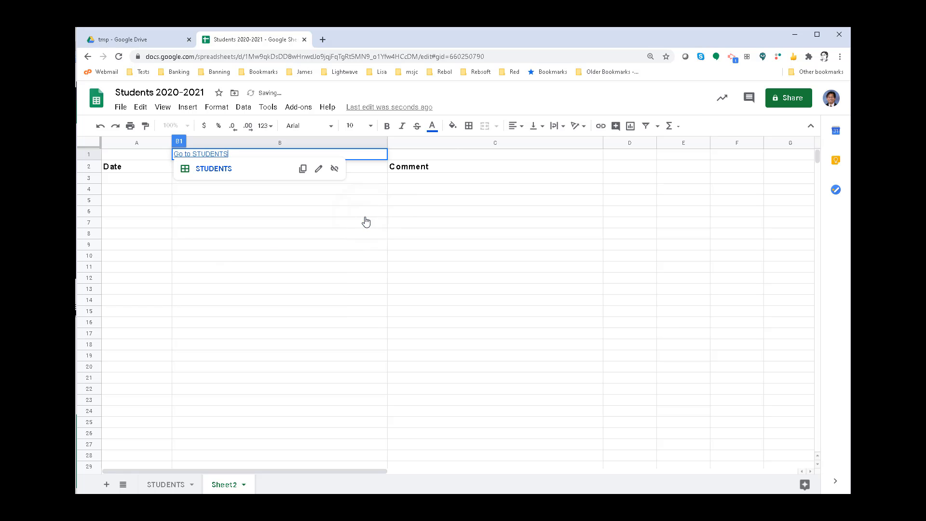
{"action": "left_click", "coordinate": [224, 215]}
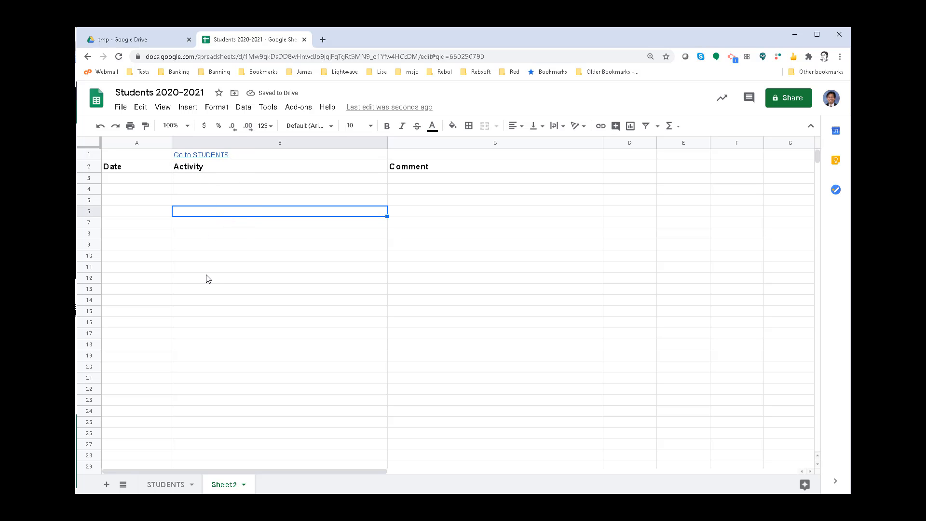
- Paste the copied student names, IDs and grades into the STUDENTS sheet from cell A2 and widen column A to fit the names
{"action": "left_click", "coordinate": [159, 484]}
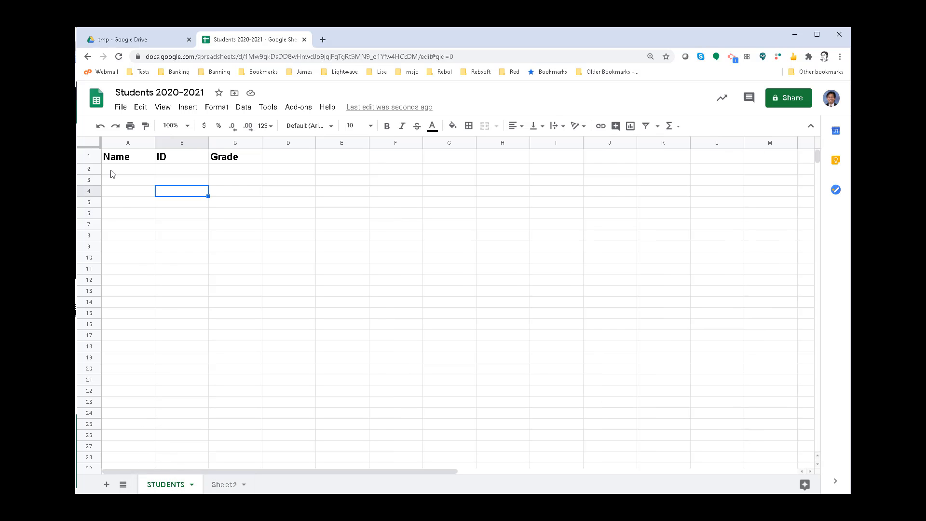
{"action": "left_click", "coordinate": [135, 169]}
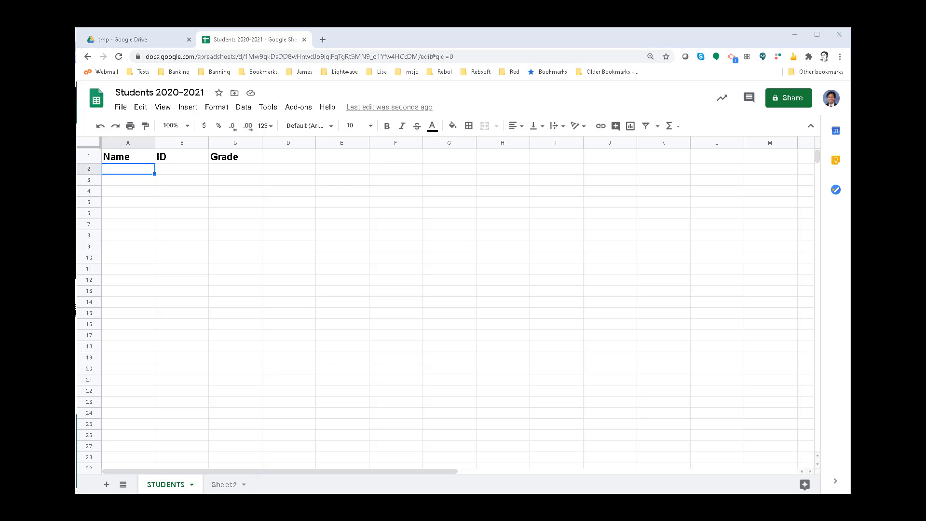
{"action": "left_click", "coordinate": [130, 169]}
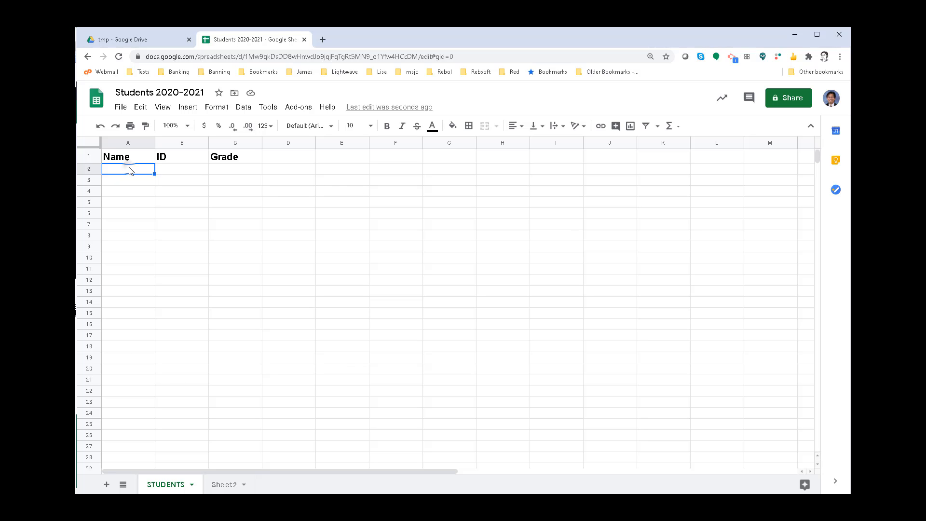
{"action": "type", "text": "Flintstone, Wilma\t1234\t3 Jones, Fred\t5678\t4 Moon, Sailor\t91011\t4 Racer, Speed\t121314\t3 Smart, Maxwell\t151617\t5"}
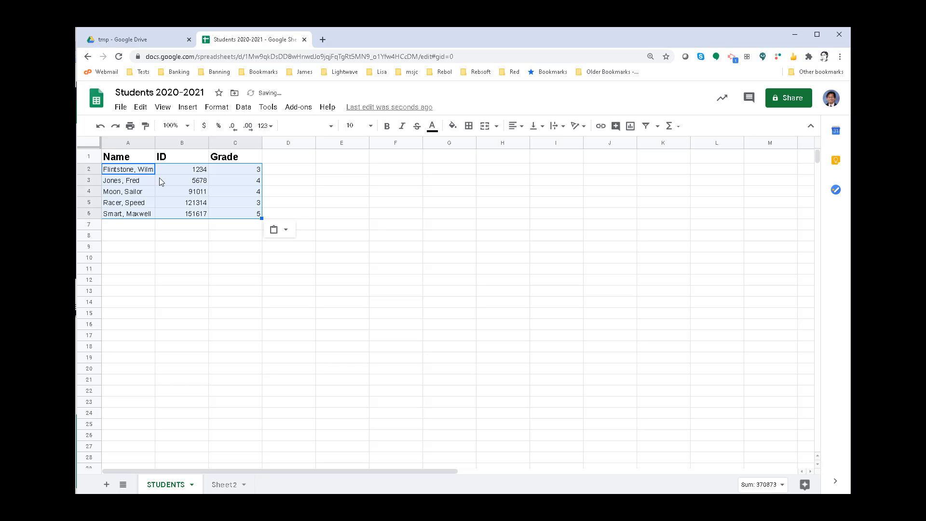
{"action": "left_click", "coordinate": [153, 236]}
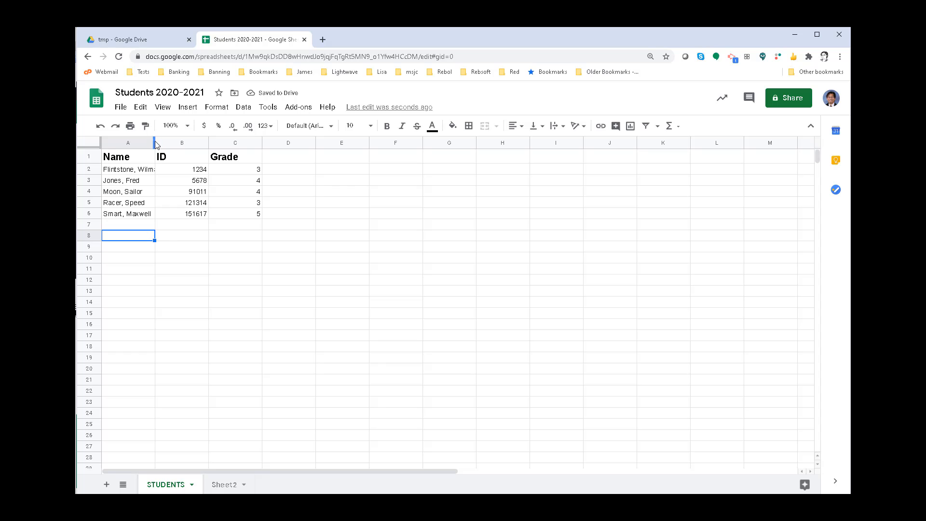
{"action": "left_click_drag", "start_coordinate": [155, 141], "coordinate": [172, 141]}
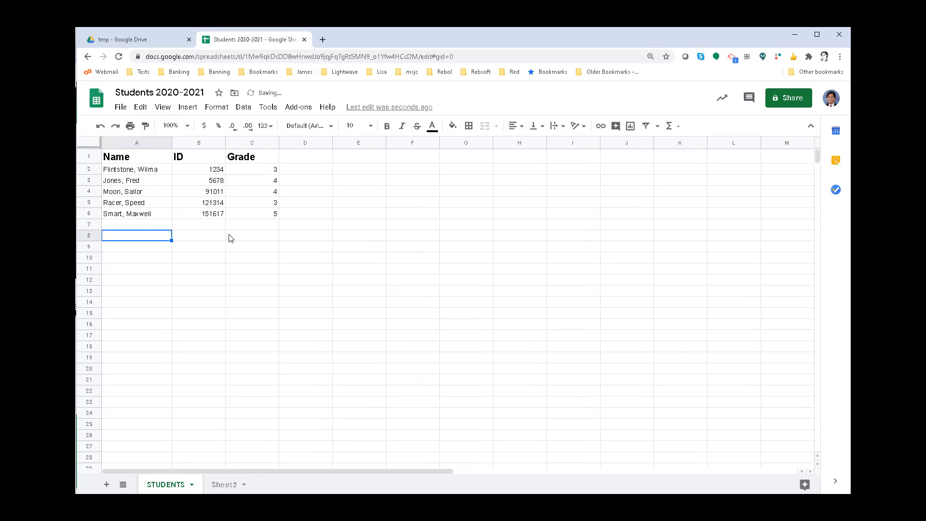
- Set the font size of the student names in A2 to A6 to 12
{"action": "left_click_drag", "start_coordinate": [157, 173], "coordinate": [151, 215]}
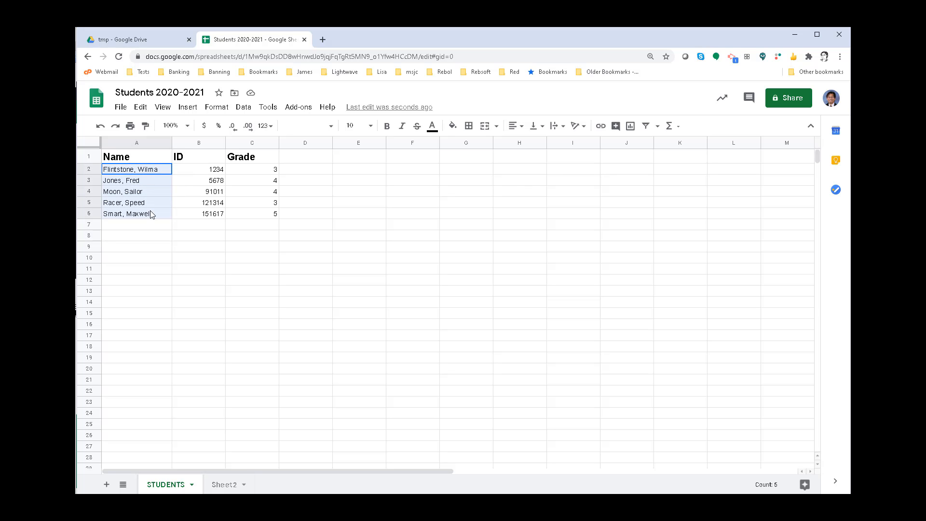
{"action": "left_click", "coordinate": [371, 127]}
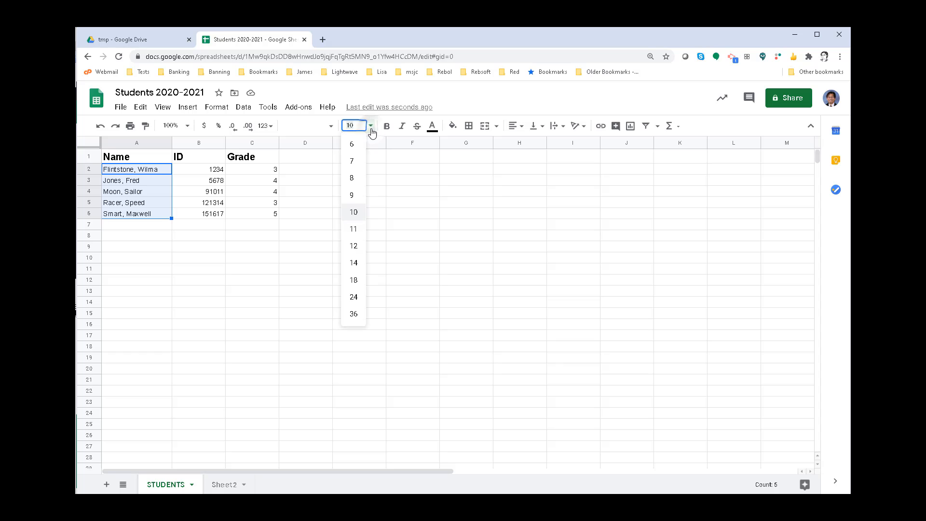
{"action": "left_click", "coordinate": [354, 245]}
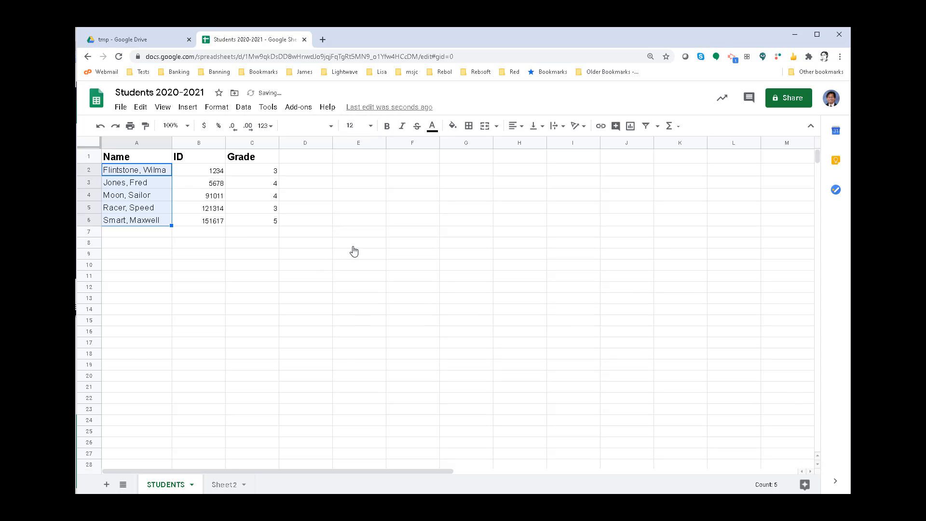
{"action": "left_click", "coordinate": [161, 235]}
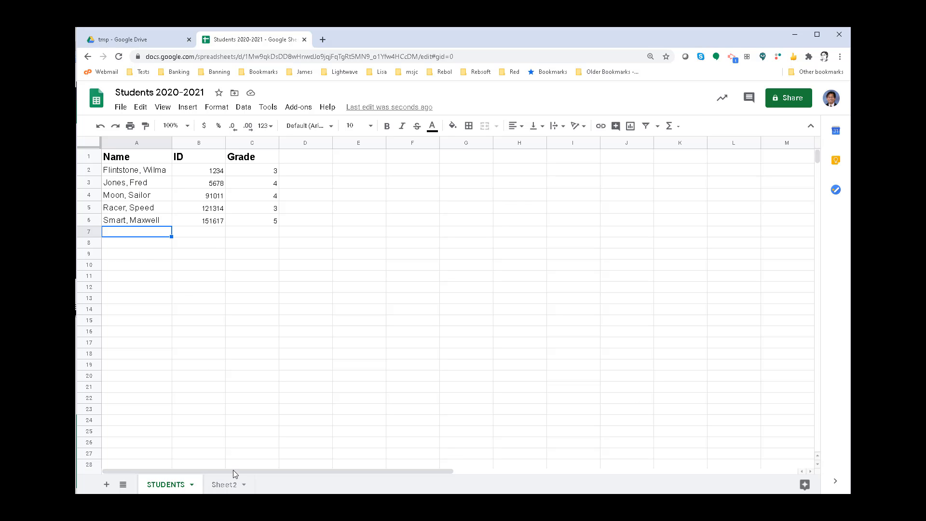
- Duplicate Sheet2 twice to make two more copies of the student log template
{"action": "left_click", "coordinate": [222, 485]}
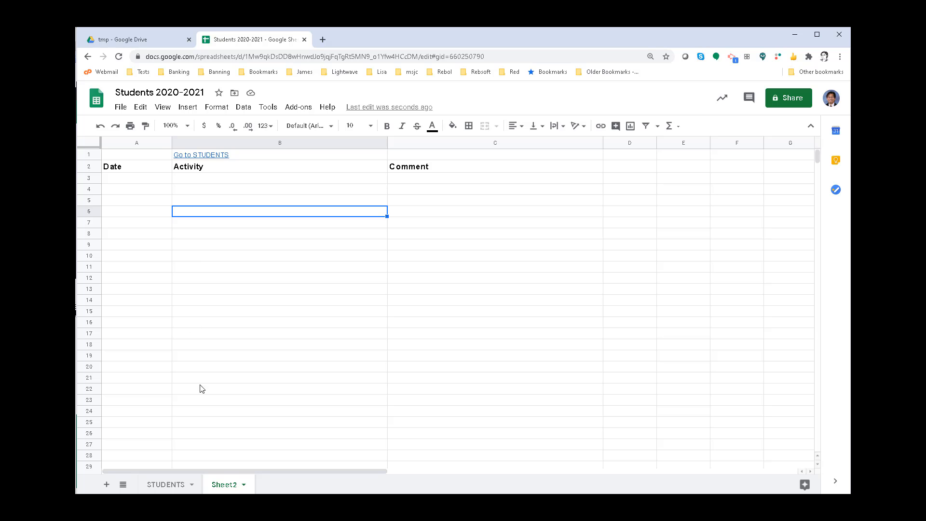
{"action": "left_click", "coordinate": [243, 484]}
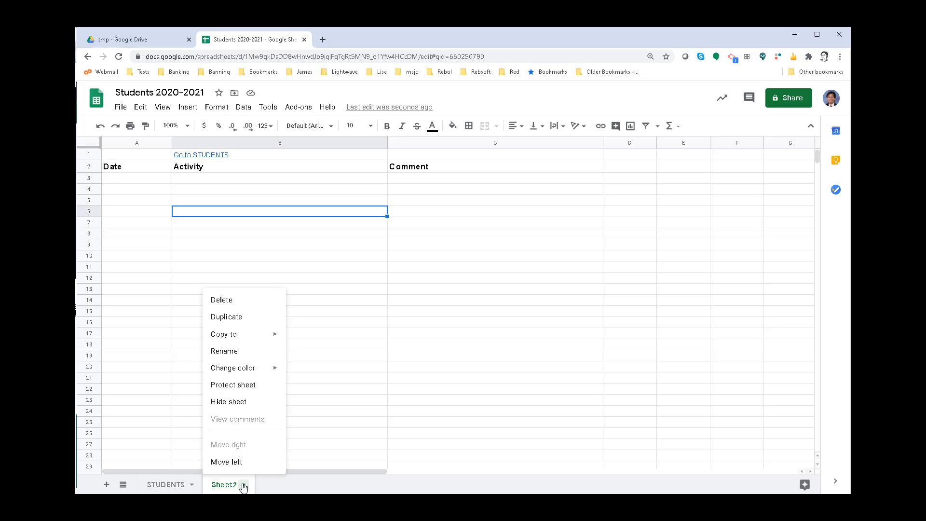
{"action": "left_click", "coordinate": [236, 325]}
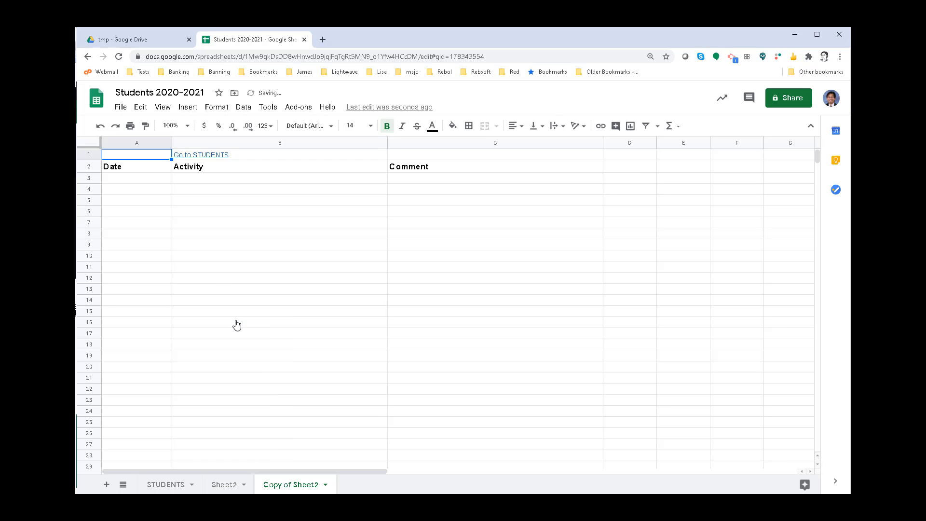
{"action": "left_click", "coordinate": [240, 485]}
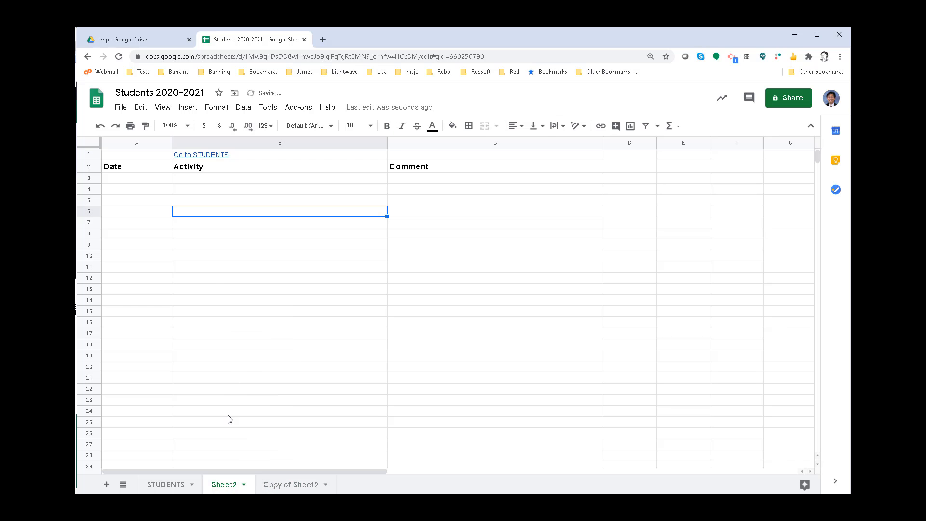
{"action": "left_click", "coordinate": [244, 486]}
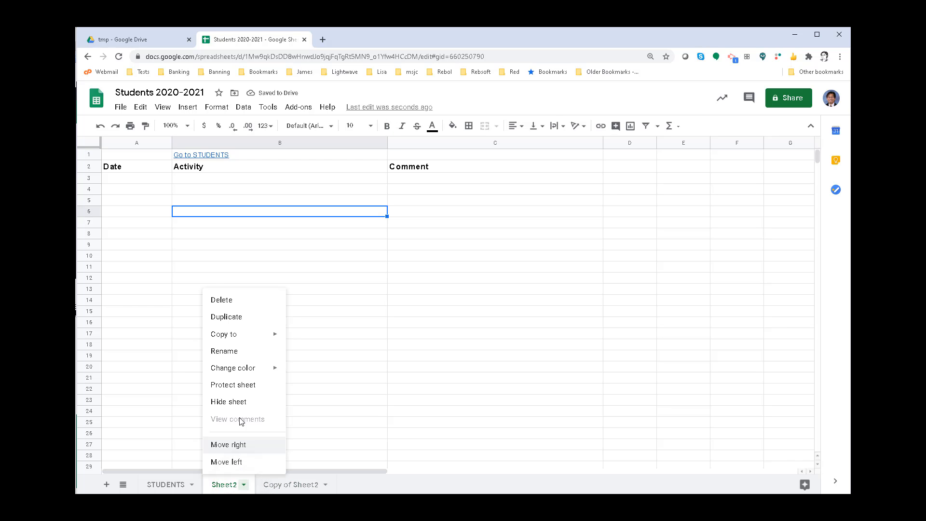
{"action": "left_click", "coordinate": [234, 317]}
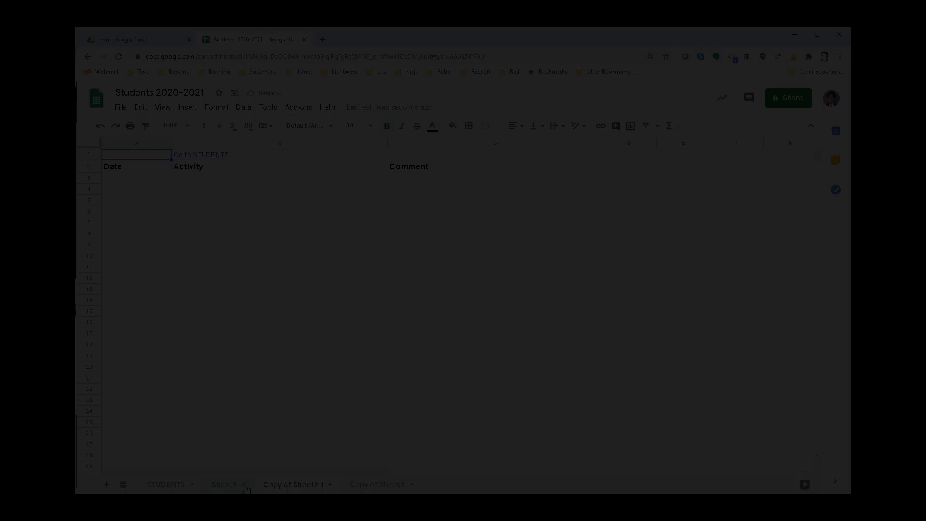
- Duplicate Sheet2 two more times so that there are five student log sheets in total
{"action": "right_click", "coordinate": [224, 484]}
{"action": "left_click", "coordinate": [224, 315]}
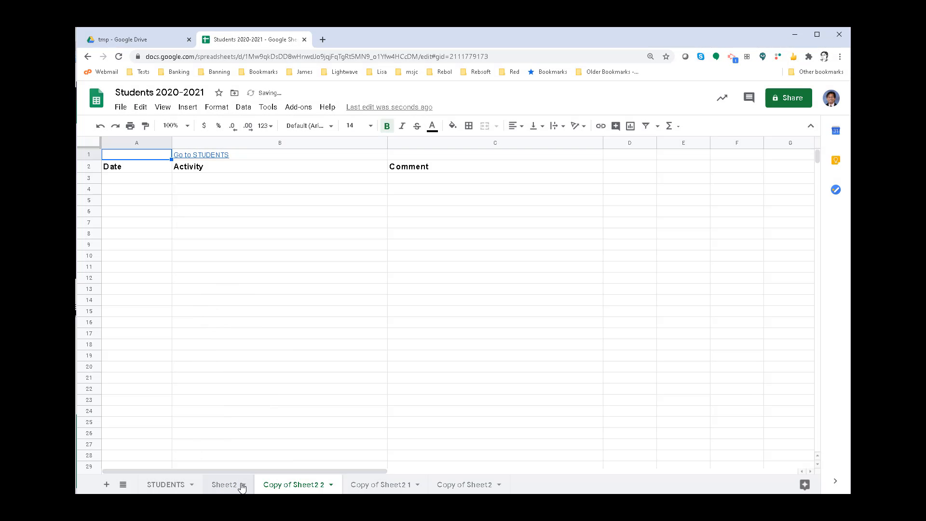
{"action": "left_click", "coordinate": [242, 485]}
{"action": "left_click", "coordinate": [223, 315]}
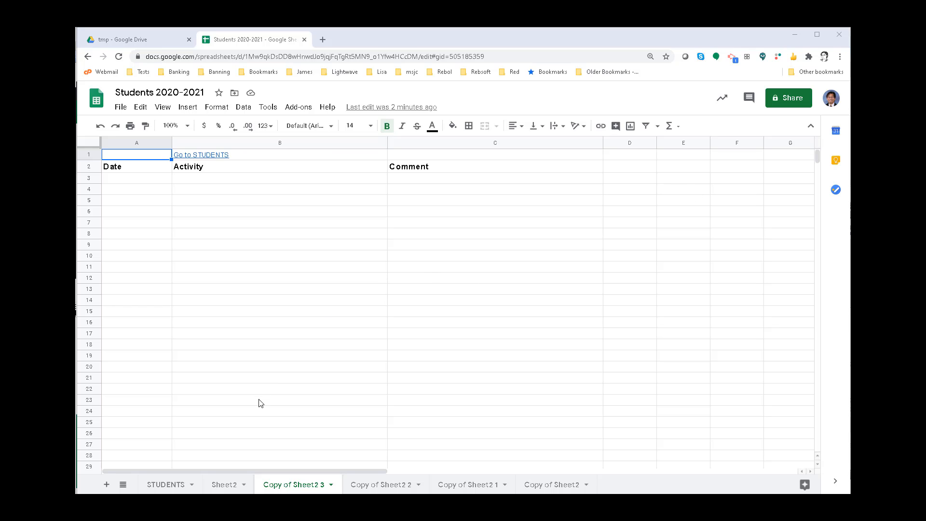
- Copy the student's name from cell A2 of STUDENTS and rename Sheet2 with it
{"action": "left_click", "coordinate": [164, 485]}
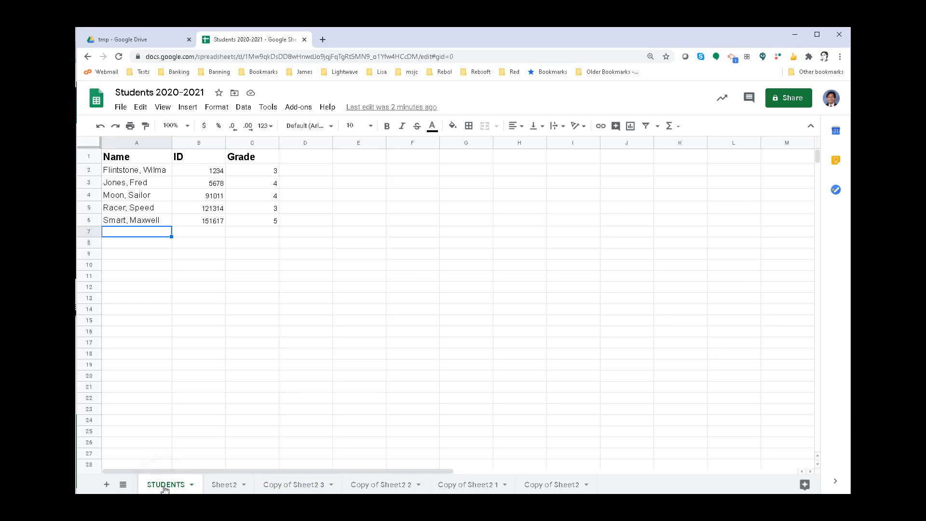
{"action": "left_click", "coordinate": [143, 175]}
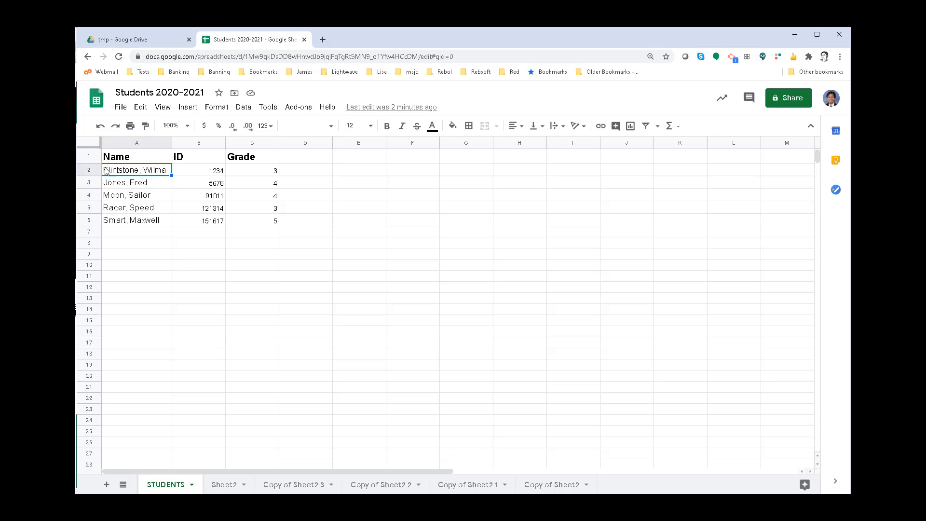
{"action": "triple_click", "coordinate": [121, 170]}
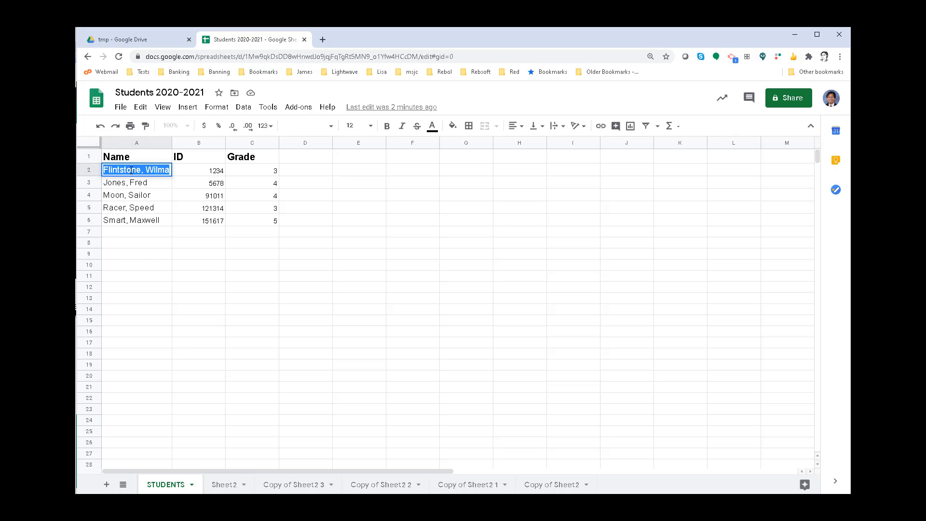
{"action": "right_click", "coordinate": [131, 171]}
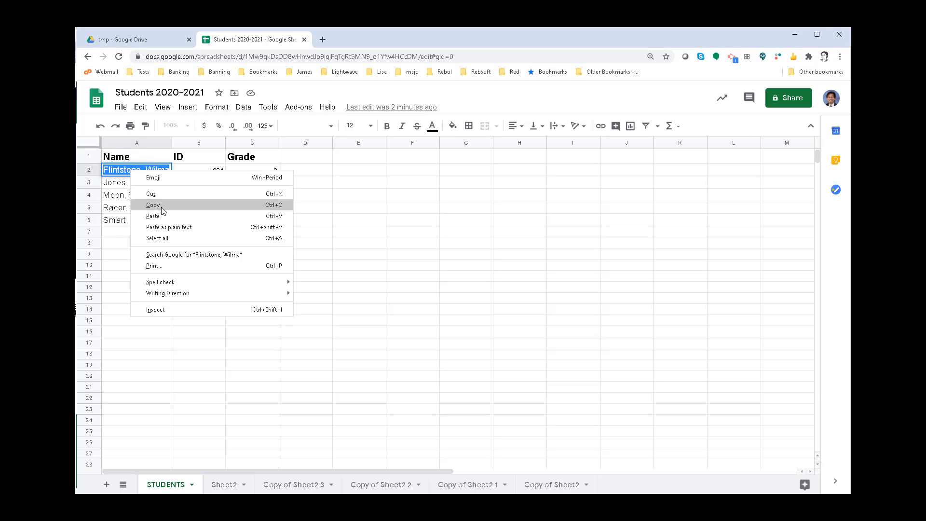
{"action": "left_click", "coordinate": [274, 205]}
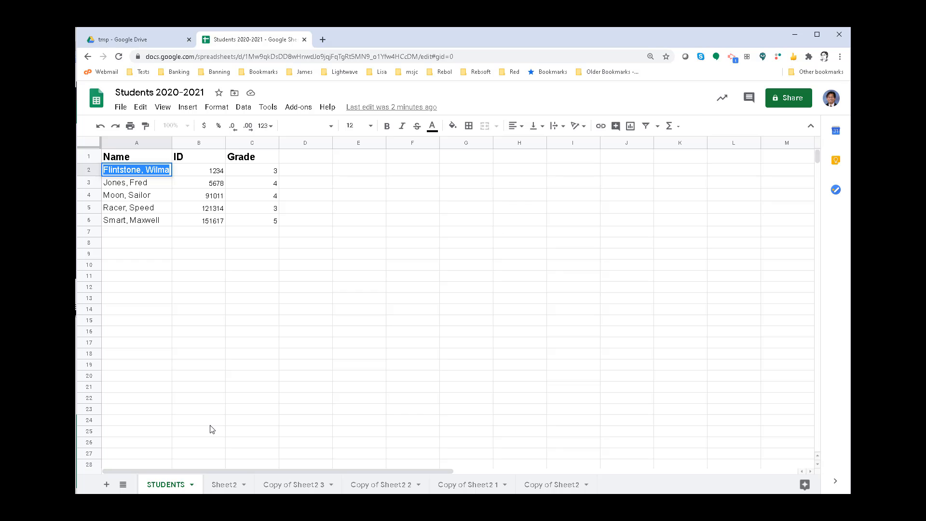
{"action": "double_click", "coordinate": [227, 484]}
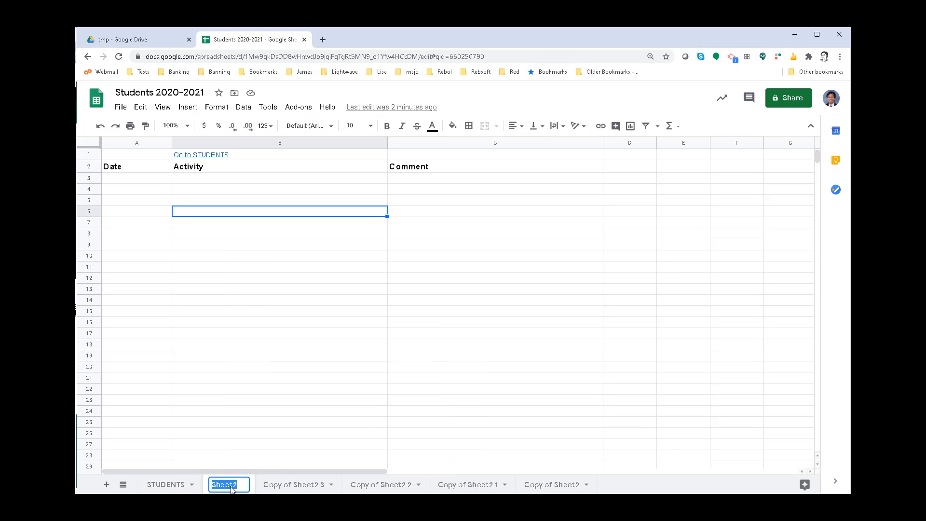
{"action": "right_click", "coordinate": [232, 488]}
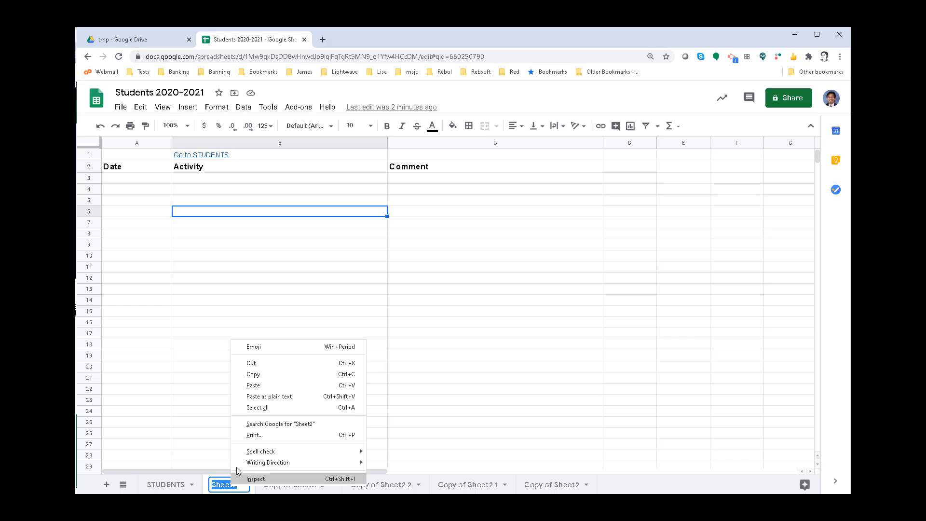
{"action": "left_click", "coordinate": [255, 397]}
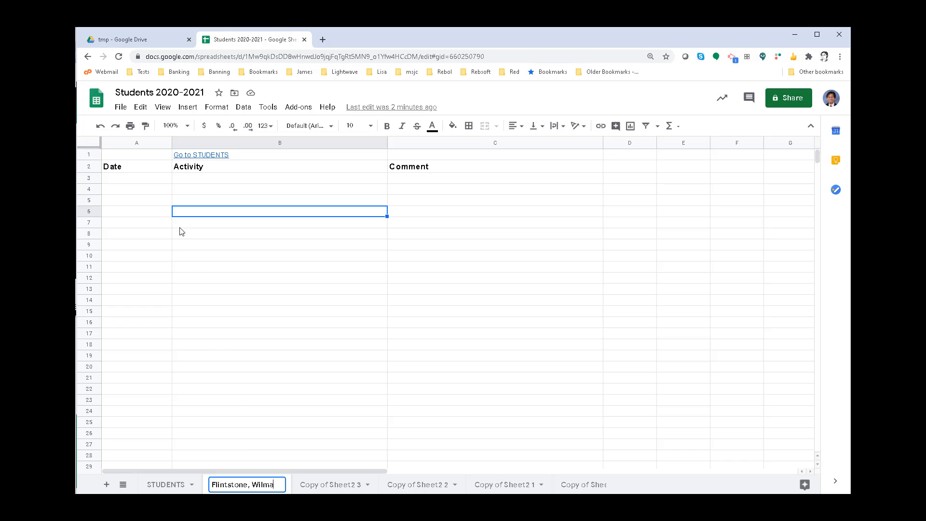
- Paste the copied name as values only into A1 of the first student's sheet and widen column A to fit it
{"action": "left_click", "coordinate": [143, 158]}
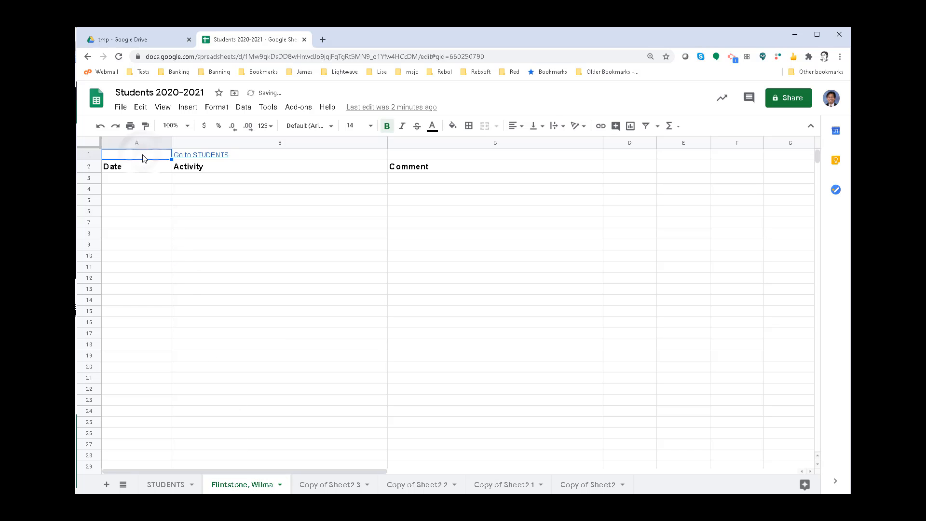
{"action": "right_click", "coordinate": [143, 158]}
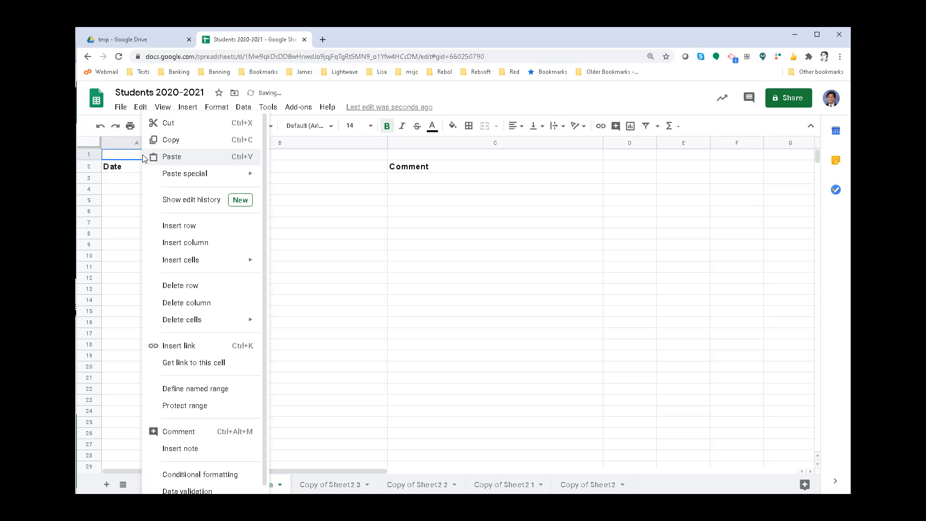
{"action": "mouse_move", "coordinate": [202, 173]}
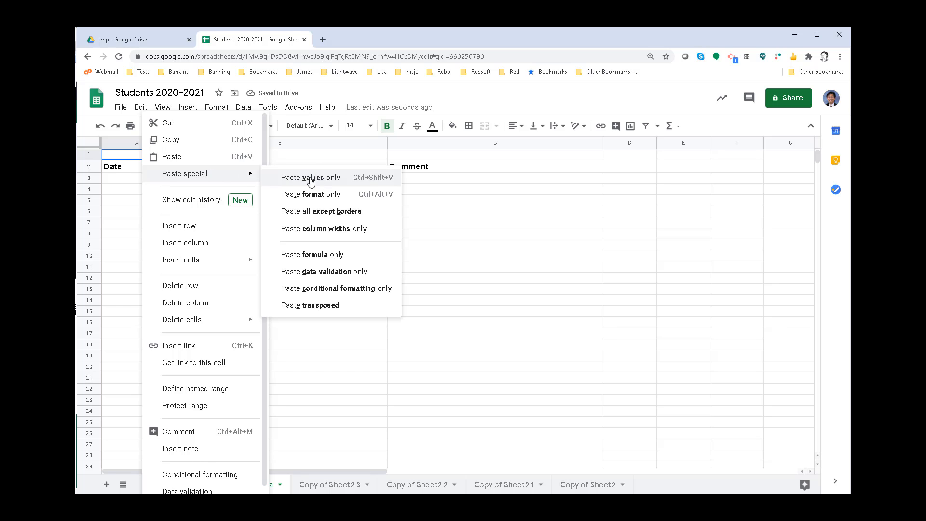
{"action": "left_click", "coordinate": [309, 181]}
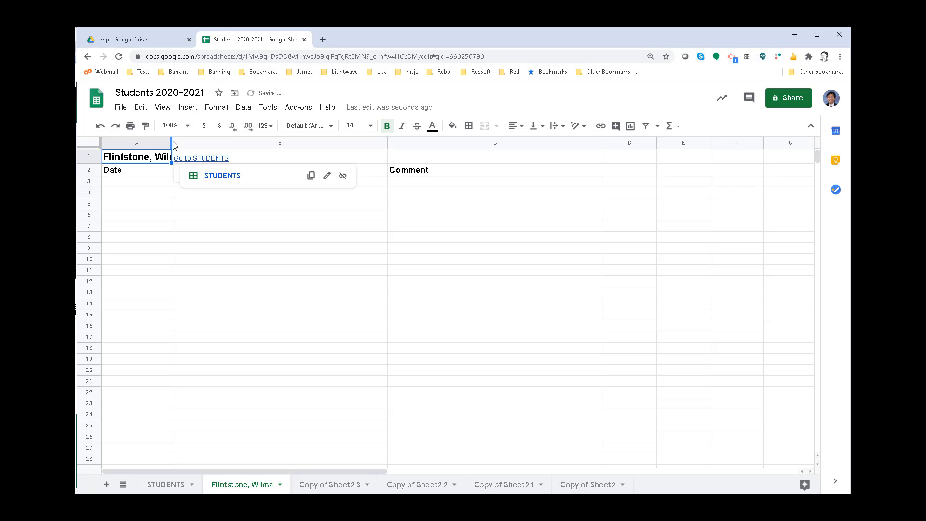
{"action": "left_click_drag", "start_coordinate": [172, 143], "coordinate": [192, 143]}
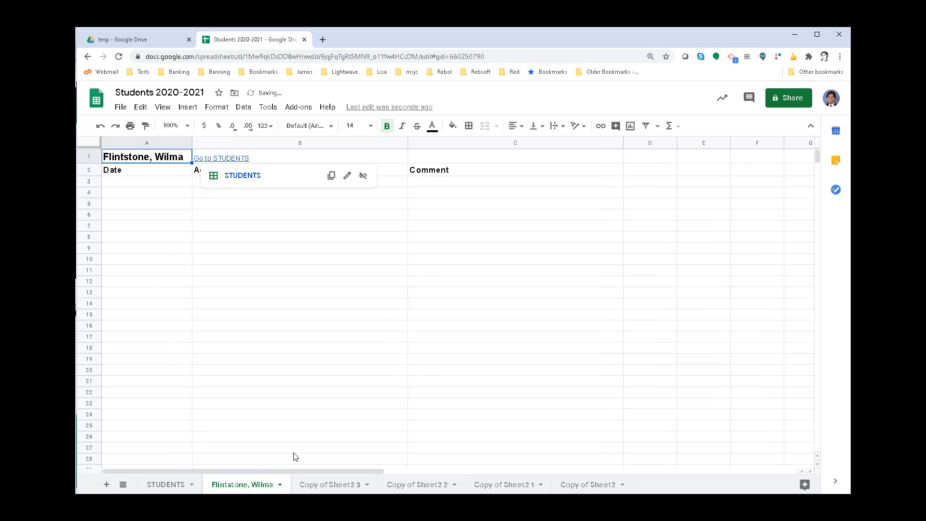
- Copy the student's name from cell A3 of STUDENTS and rename the sheet "Copy of Sheet2 3" with it
{"action": "left_click", "coordinate": [175, 485]}
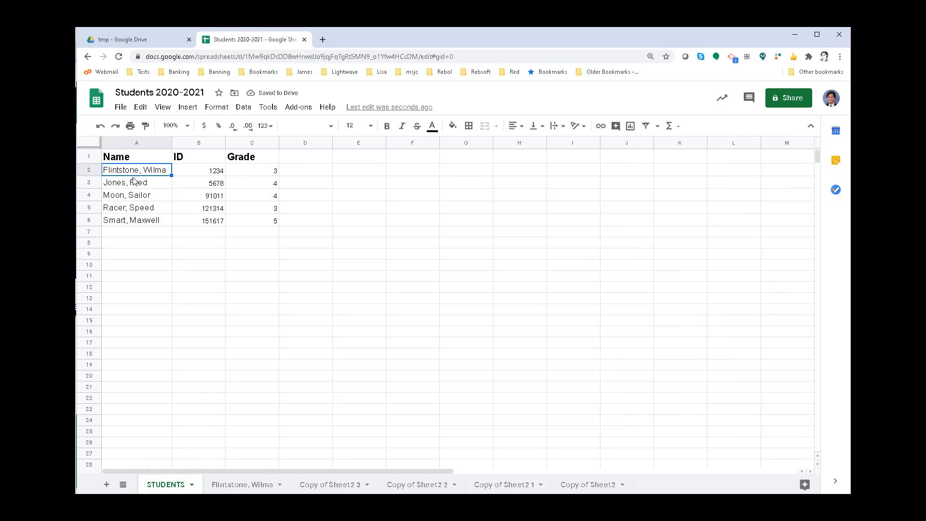
{"action": "left_click", "coordinate": [130, 184]}
{"action": "key", "text": "ctrl+b"}
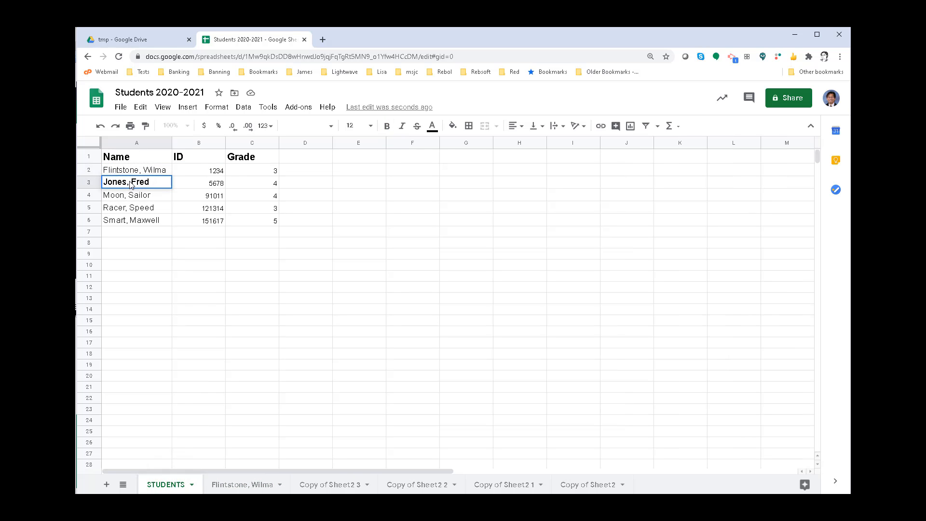
{"action": "triple_click", "coordinate": [130, 182]}
{"action": "key", "text": "ctrl+c"}
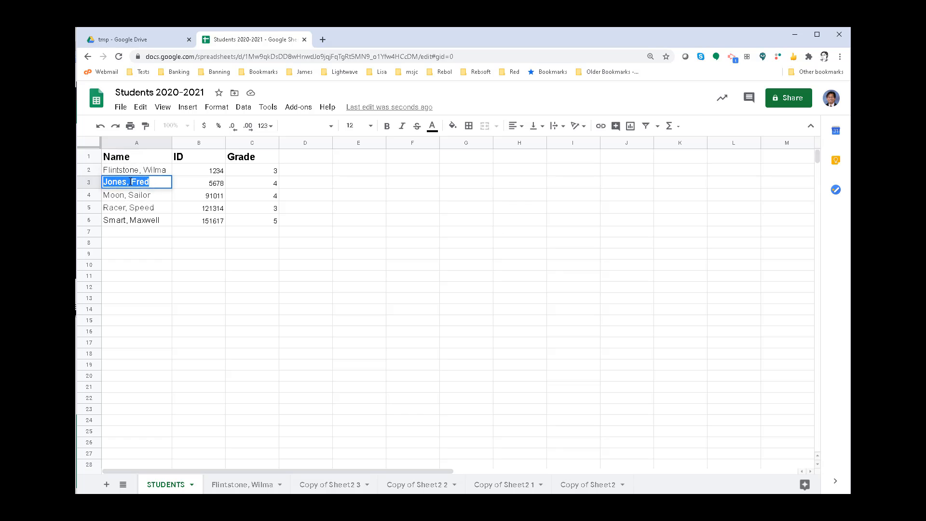
{"action": "double_click", "coordinate": [314, 484]}
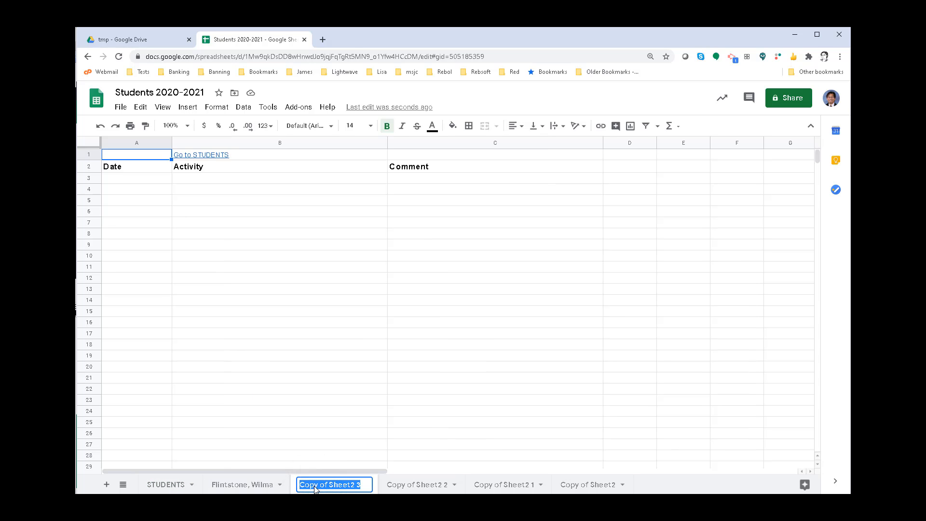
{"action": "key", "text": "ctrl+v"}
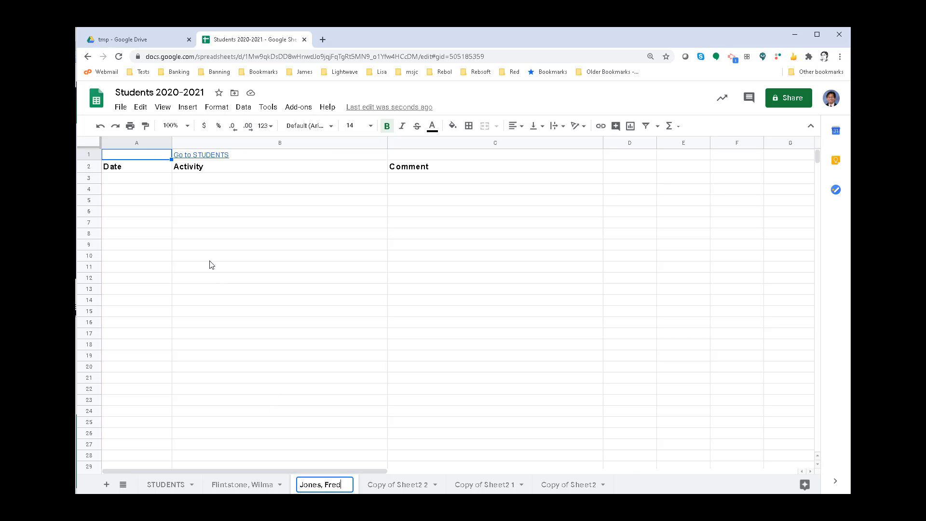
- Paste the copied name as values only into cell A1 of the second student's sheet
{"action": "left_click", "coordinate": [139, 157]}
{"action": "right_click", "coordinate": [139, 157]}
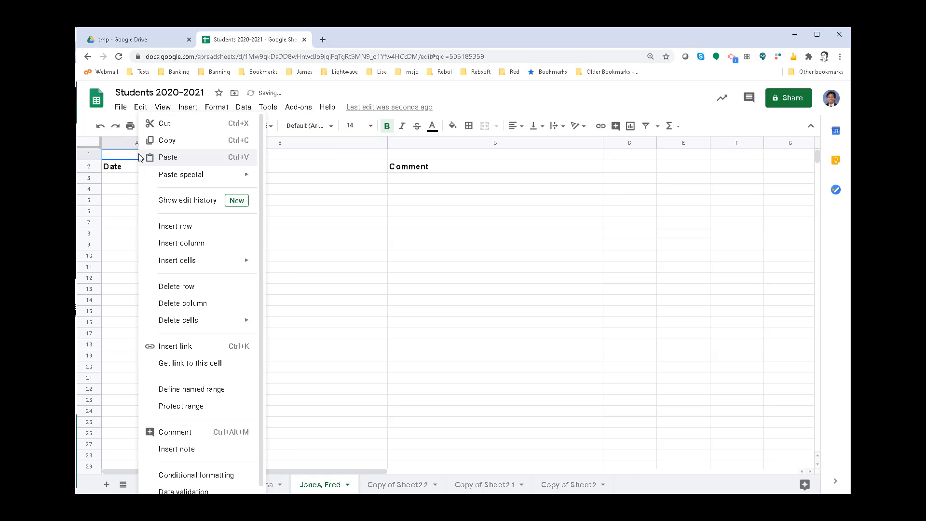
{"action": "mouse_move", "coordinate": [184, 175]}
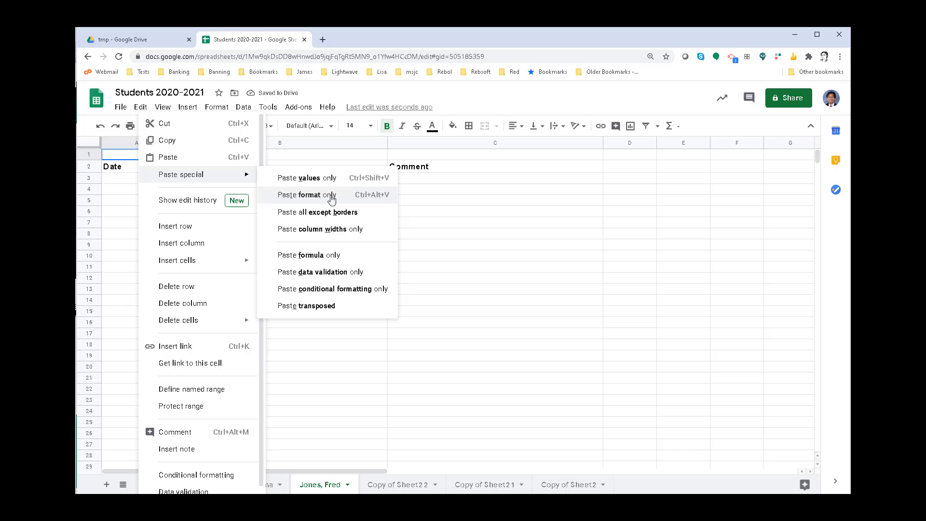
{"action": "left_click", "coordinate": [369, 186]}
- Copy the student's name from A4 of STUDENTS, rename "Copy of Sheet2 2" with it, and paste it into that sheet's A1
{"action": "left_click", "coordinate": [161, 485]}
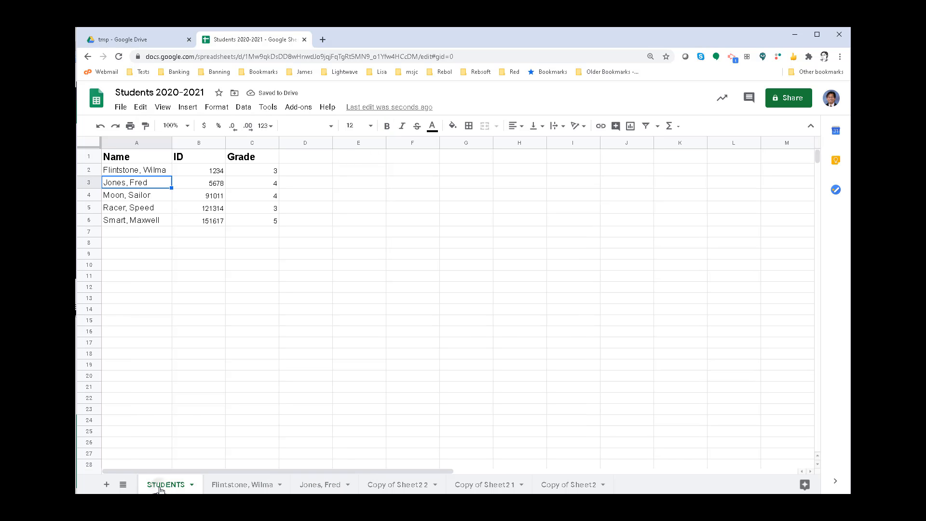
{"action": "double_click", "coordinate": [137, 195]}
{"action": "key", "text": "ctrl+a"}
{"action": "key", "text": "ctrl+c"}
{"action": "double_click", "coordinate": [386, 482]}
{"action": "key", "text": "ctrl+v"}
{"action": "left_click", "coordinate": [139, 158]}
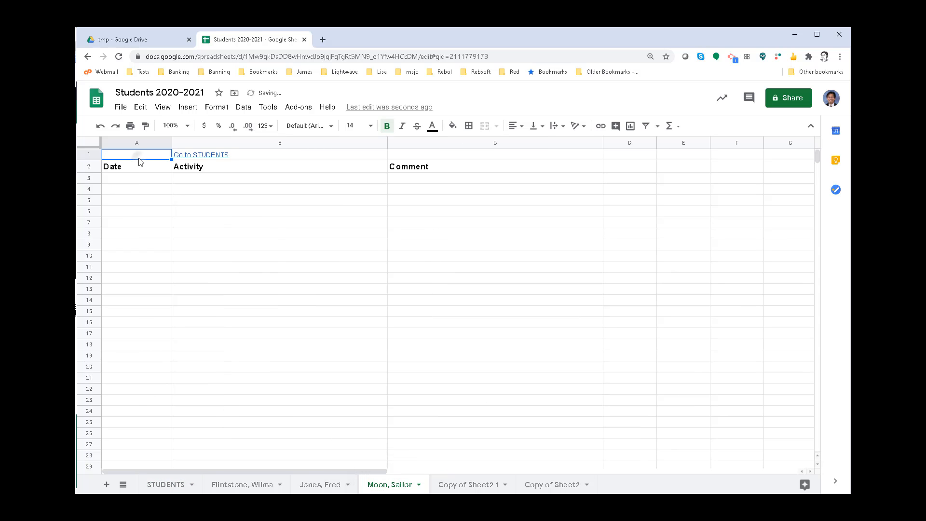
{"action": "key", "text": "ctrl+v"}
- Copy the student's name from A5 of STUDENTS, rename "Copy of Sheet2 1" with it, and paste it into that sheet's A1
{"action": "left_click", "coordinate": [166, 485]}
{"action": "double_click", "coordinate": [144, 207]}
{"action": "key", "text": "ctrl+a"}
{"action": "key", "text": "ctrl+c"}
{"action": "double_click", "coordinate": [462, 485]}
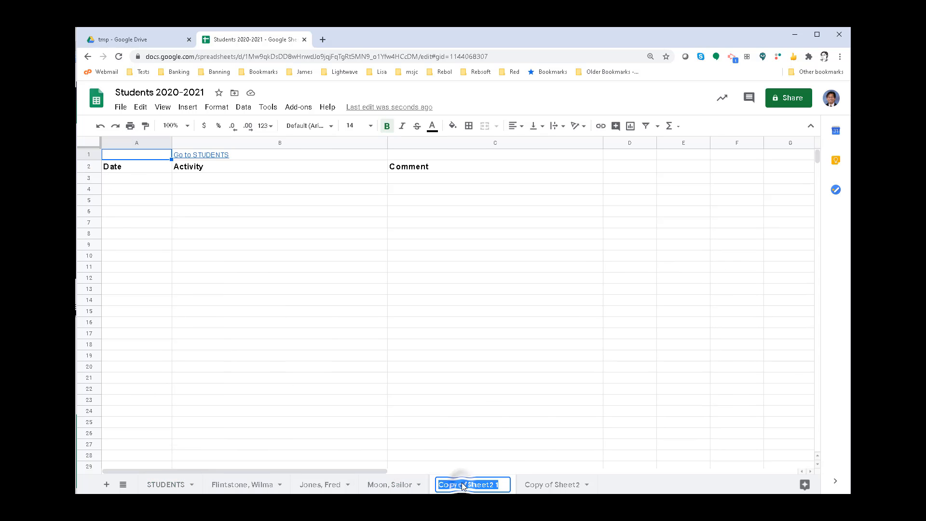
{"action": "key", "text": "ctrl+v"}
{"action": "left_click", "coordinate": [138, 158]}
{"action": "key", "text": "ctrl+v"}
- Copy the student's name from A6 of STUDENTS, rename "Copy of Sheet2" with it, and paste it into that sheet's A1
{"action": "left_click", "coordinate": [166, 485]}
{"action": "double_click", "coordinate": [140, 219]}
{"action": "key", "text": "ctrl+a"}
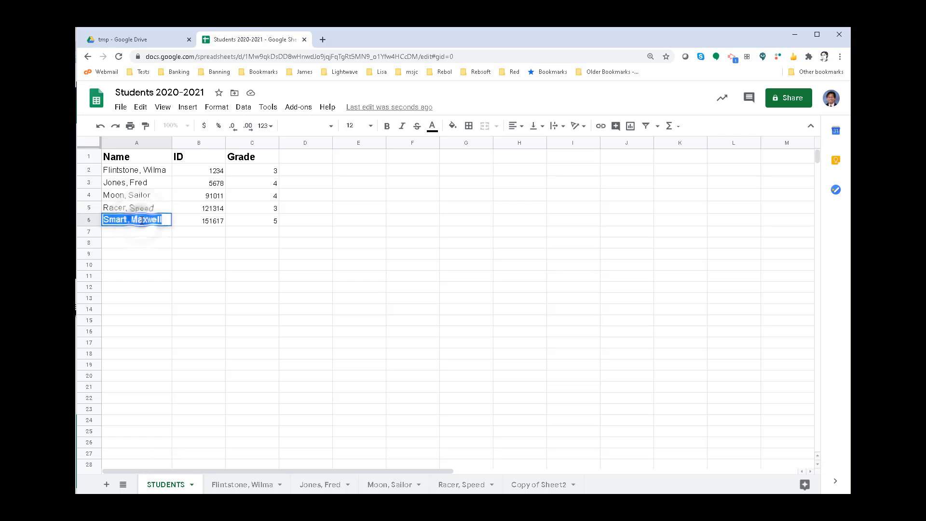
{"action": "key", "text": "ctrl+c"}
{"action": "double_click", "coordinate": [538, 484]}
{"action": "key", "text": "ctrl+v"}
{"action": "left_click", "coordinate": [139, 157]}
{"action": "key", "text": "ctrl+v"}
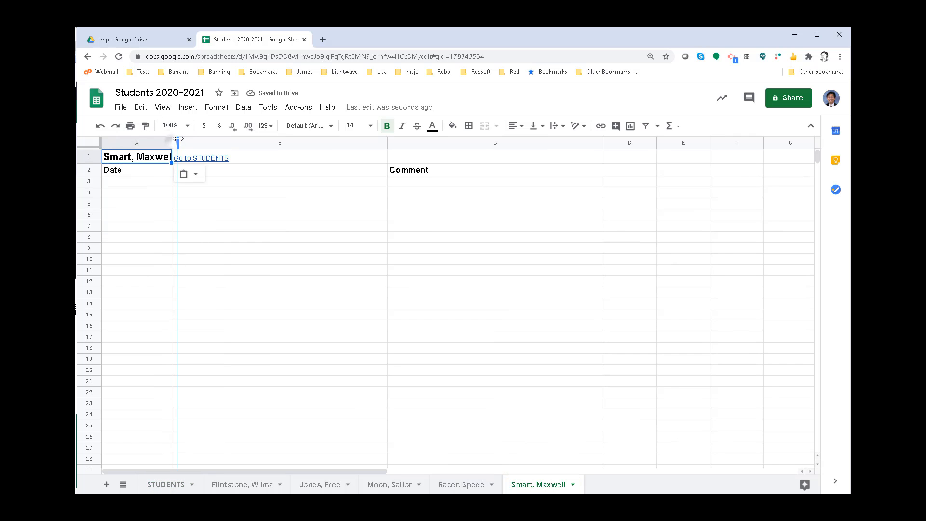
- Link the student name in cell A2 of STUDENTS to that student's own sheet in this spreadsheet
{"action": "left_click", "coordinate": [156, 486]}
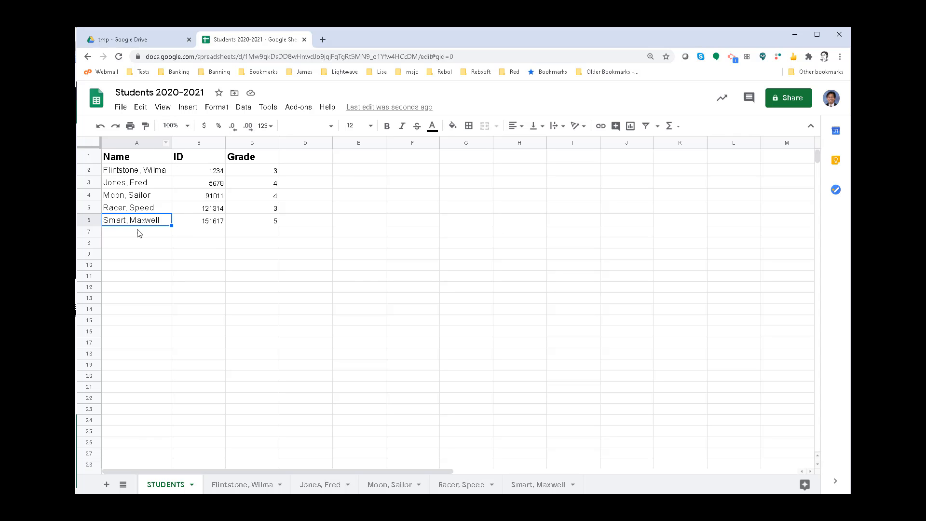
{"action": "left_click", "coordinate": [125, 173]}
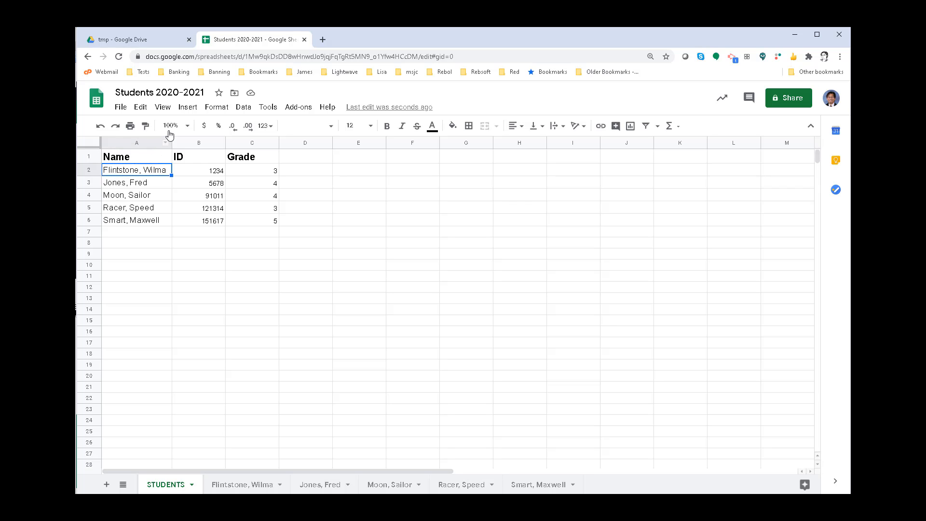
{"action": "left_click", "coordinate": [187, 107]}
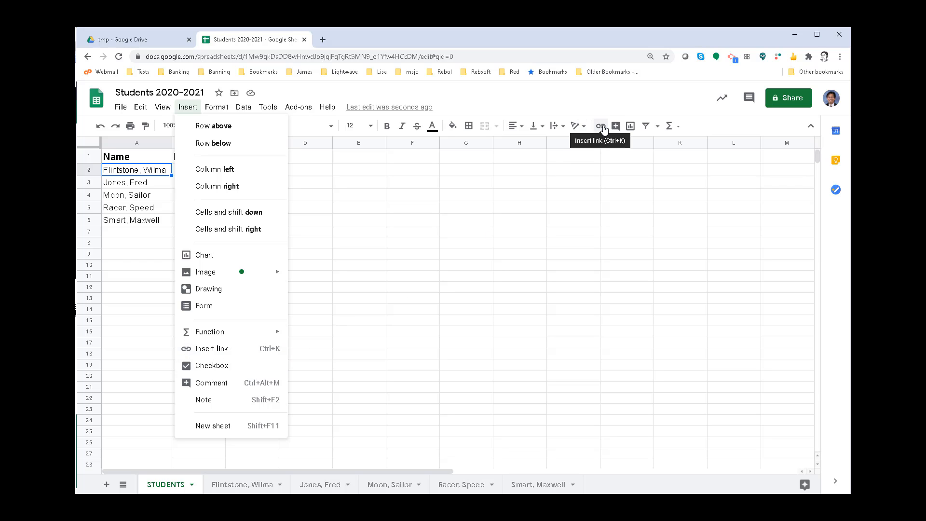
{"action": "left_click", "coordinate": [231, 355]}
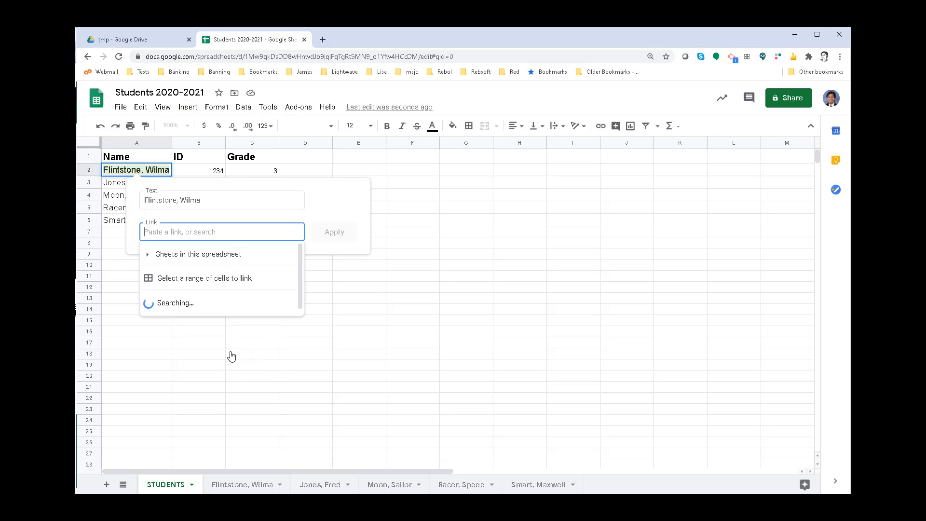
{"action": "left_click", "coordinate": [210, 255]}
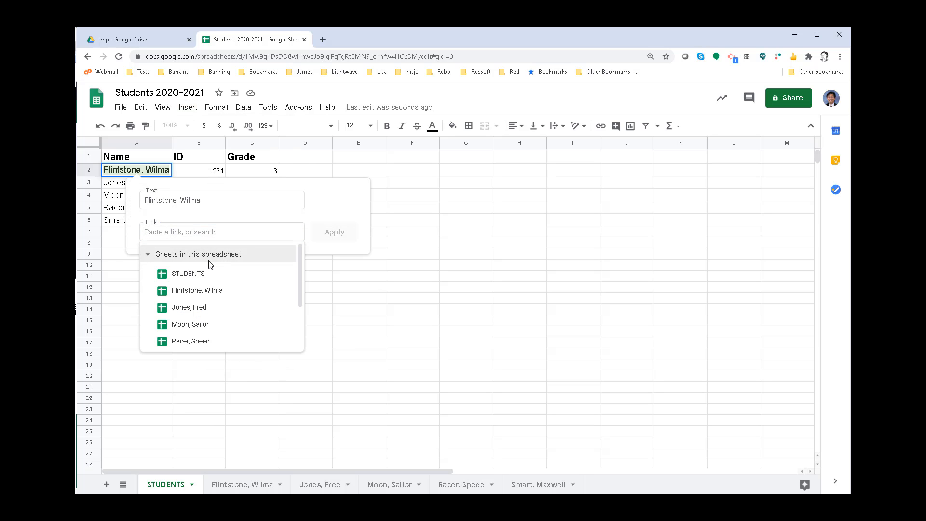
{"action": "left_click", "coordinate": [201, 292]}
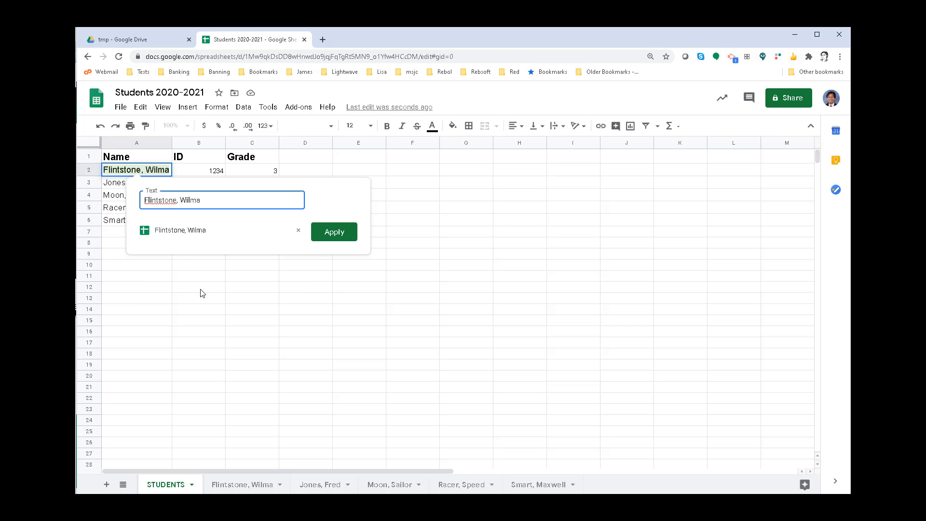
{"action": "left_click", "coordinate": [331, 235]}
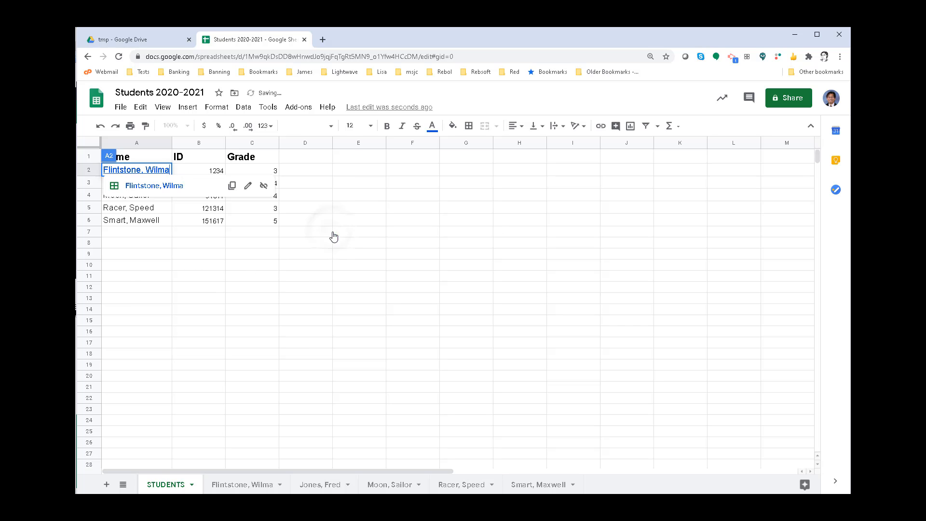
{"action": "left_click", "coordinate": [209, 264]}
{"action": "left_click", "coordinate": [125, 184]}
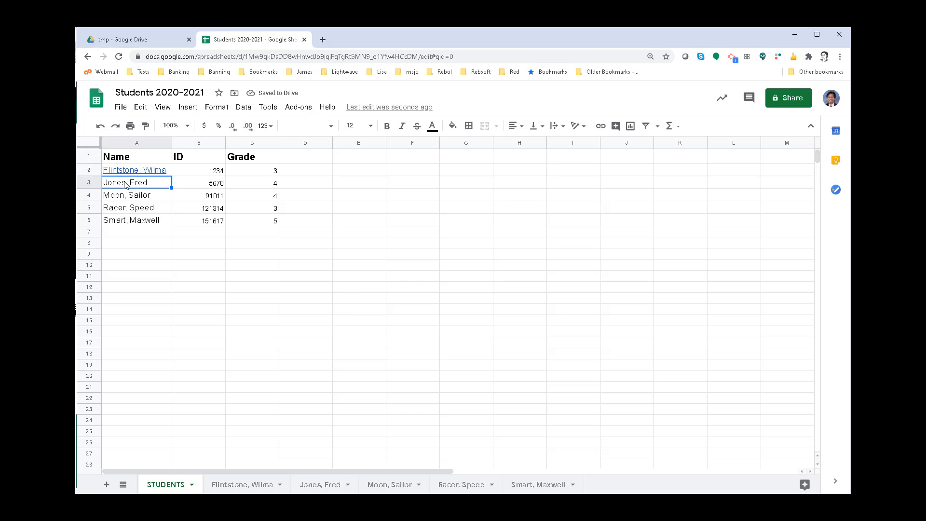
- Link the student name in cell A3 of STUDENTS to that student's own sheet in this spreadsheet
{"action": "left_click", "coordinate": [187, 106]}
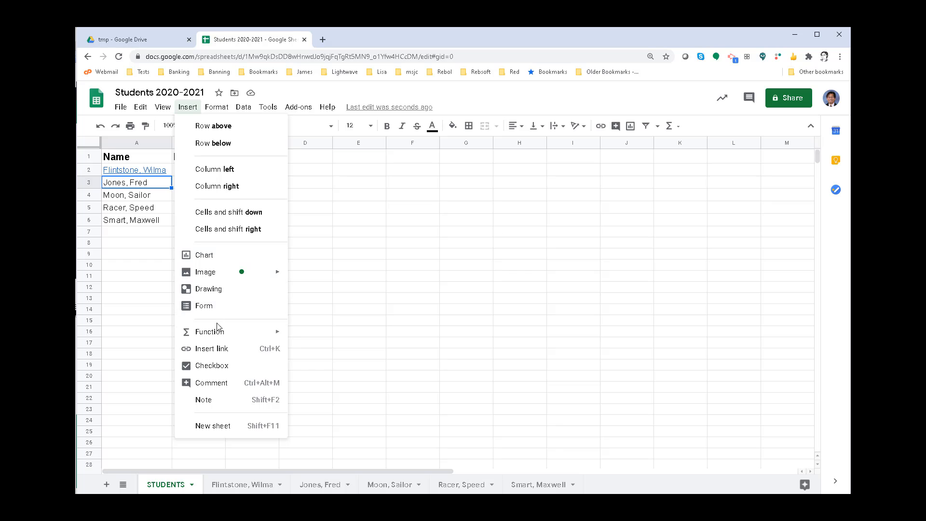
{"action": "left_click", "coordinate": [217, 348]}
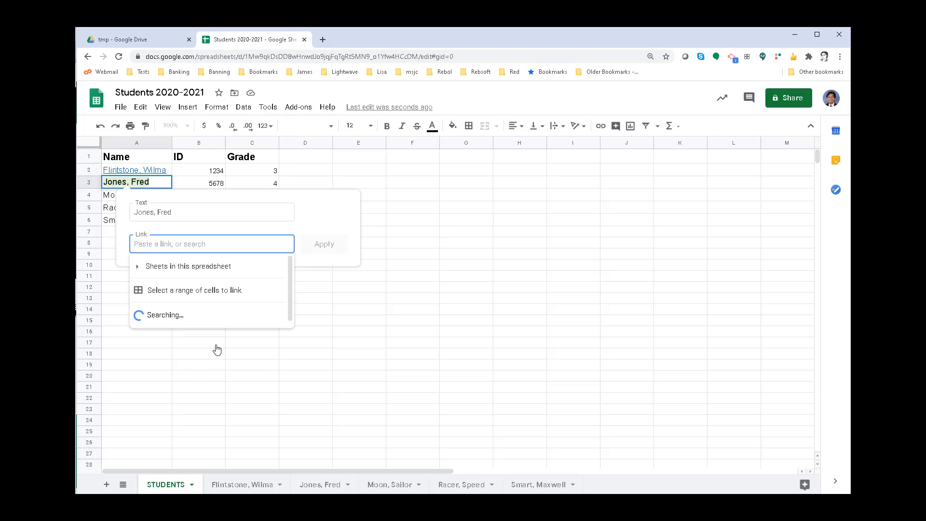
{"action": "left_click", "coordinate": [212, 266]}
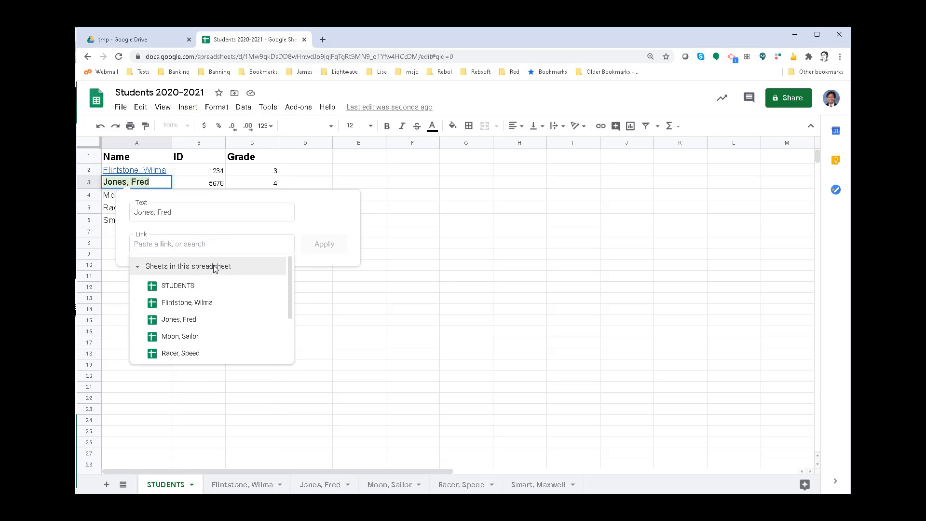
{"action": "left_click", "coordinate": [190, 320]}
{"action": "left_click", "coordinate": [320, 245]}
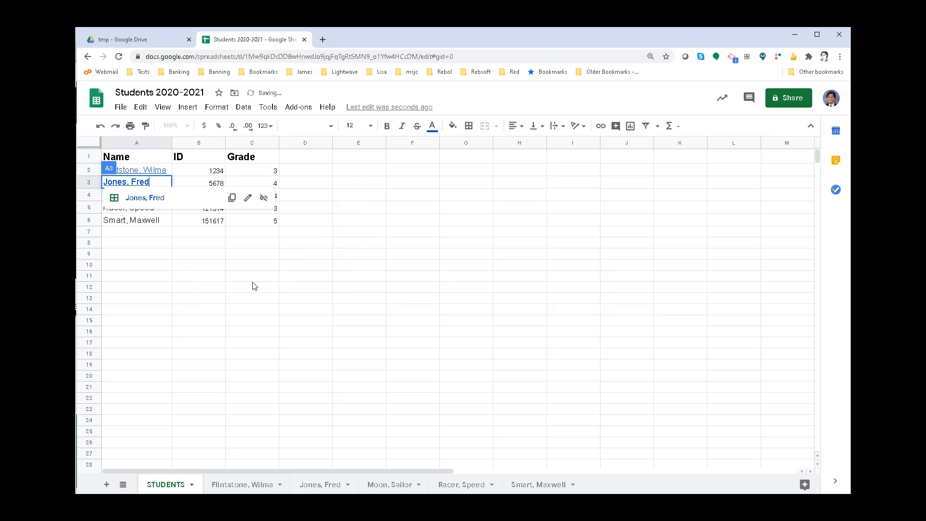
{"action": "left_click", "coordinate": [166, 288]}
- Link the student name in cell A4 of STUDENTS to that student's own sheet in this spreadsheet
{"action": "left_click", "coordinate": [137, 195]}
{"action": "key", "text": "ctrl+k"}
{"action": "left_click", "coordinate": [169, 279]}
{"action": "left_click", "coordinate": [170, 300]}
{"action": "left_click", "coordinate": [182, 276]}
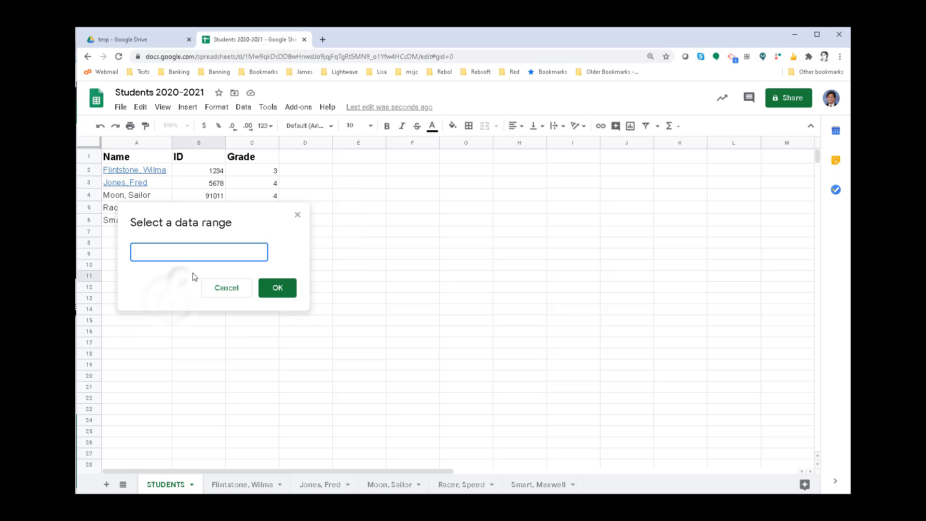
{"action": "left_click", "coordinate": [226, 288]}
{"action": "left_click", "coordinate": [186, 350]}
{"action": "left_click", "coordinate": [326, 259]}
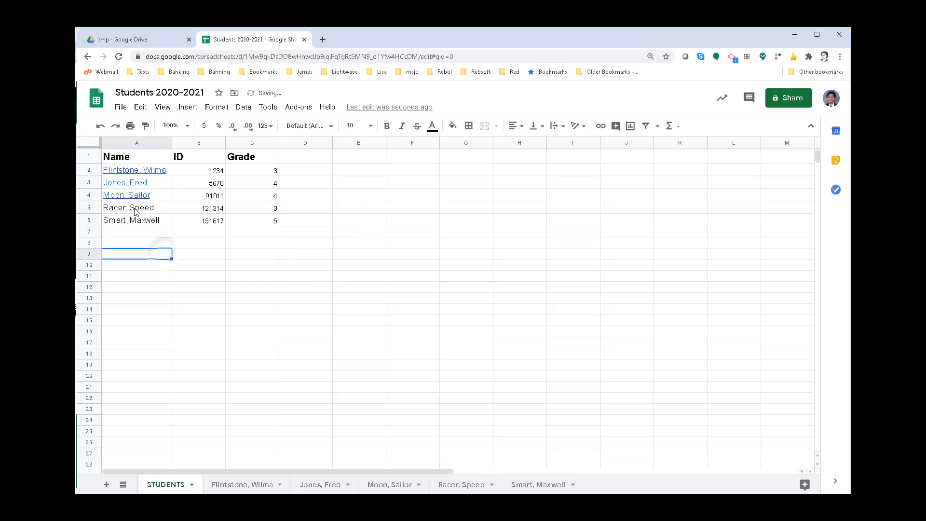
- Link the student name in cell A5 of STUDENTS to that student's own sheet in this spreadsheet
{"action": "left_click", "coordinate": [135, 211]}
{"action": "key", "text": "ctrl+k"}
{"action": "left_click", "coordinate": [145, 291]}
{"action": "left_click", "coordinate": [166, 379]}
{"action": "left_click", "coordinate": [326, 270]}
- Link the student name in cell A6 of STUDENTS to that student's own sheet in this spreadsheet
{"action": "left_click", "coordinate": [138, 220]}
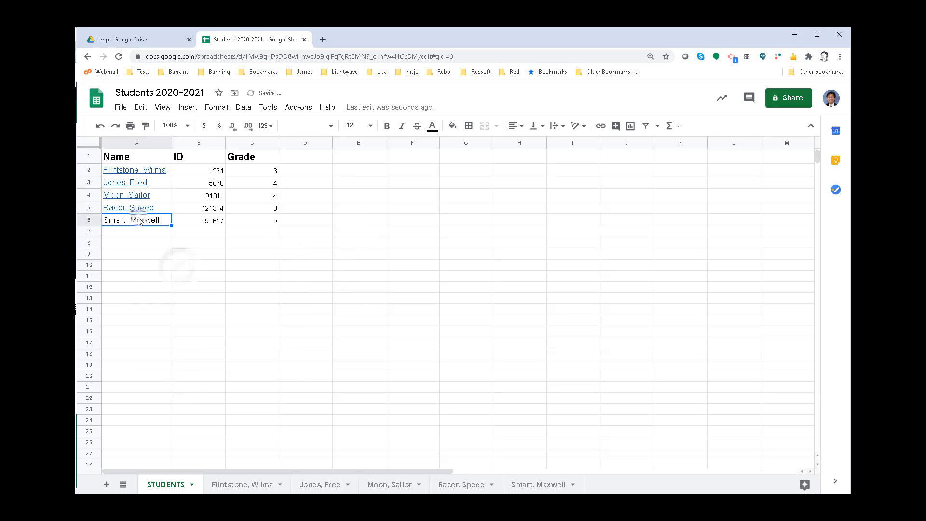
{"action": "key", "text": "ctrl+k"}
{"action": "left_click", "coordinate": [145, 303]}
{"action": "left_click", "coordinate": [192, 377]}
{"action": "left_click", "coordinate": [324, 285]}
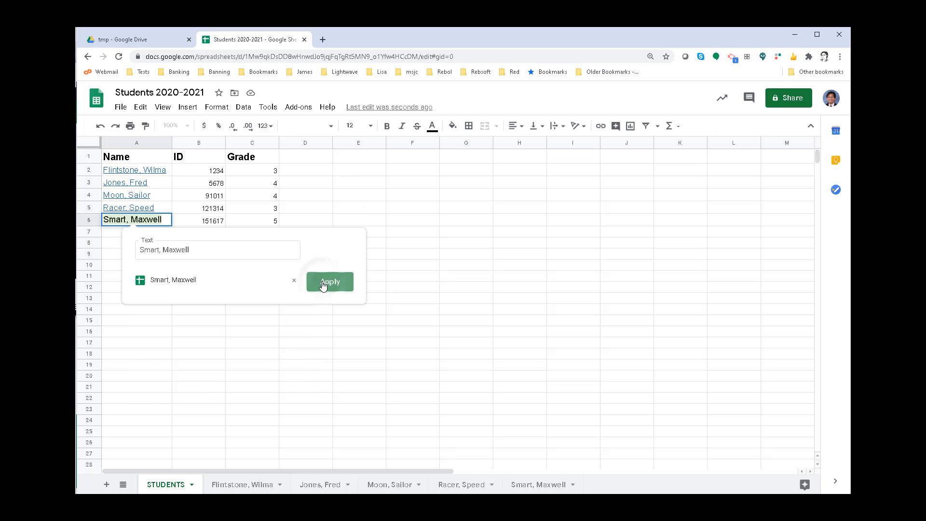
{"action": "left_click", "coordinate": [210, 289]}
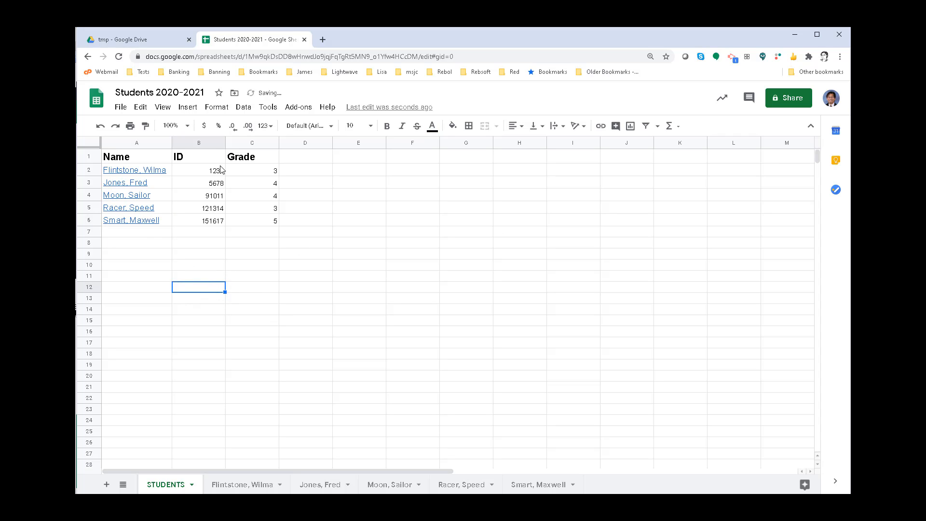
- Test the links by following the one in A4 to the student's sheet and returning through its "Go to STUDENTS" link
{"action": "mouse_move", "coordinate": [145, 173]}
{"action": "mouse_move", "coordinate": [135, 200]}
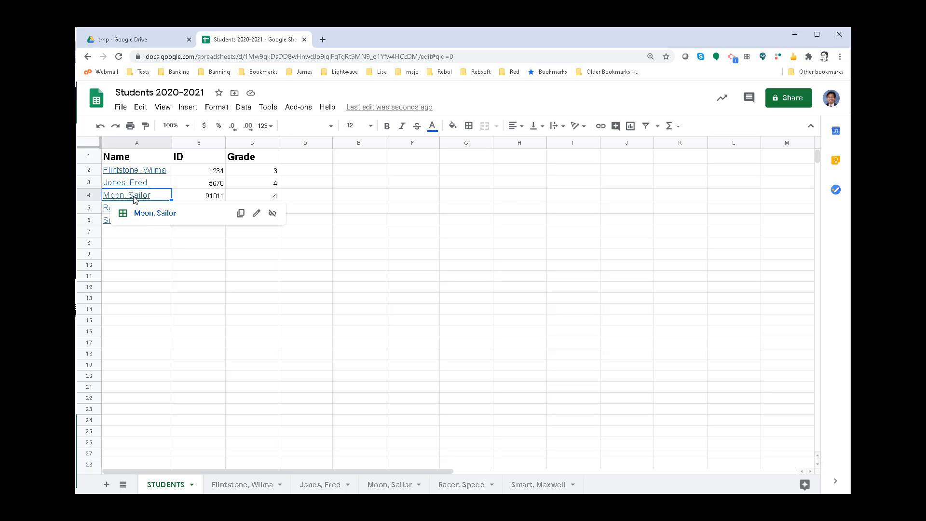
{"action": "left_click", "coordinate": [150, 215]}
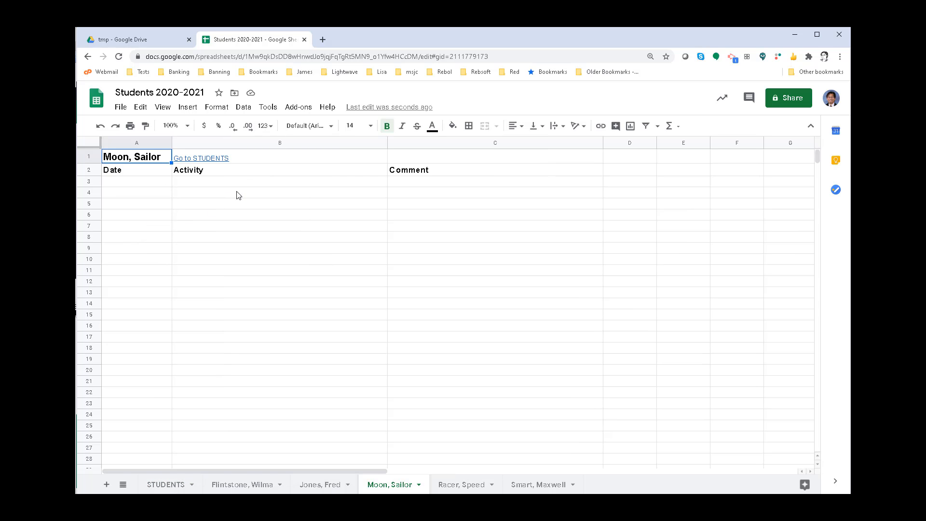
{"action": "left_click", "coordinate": [213, 161]}
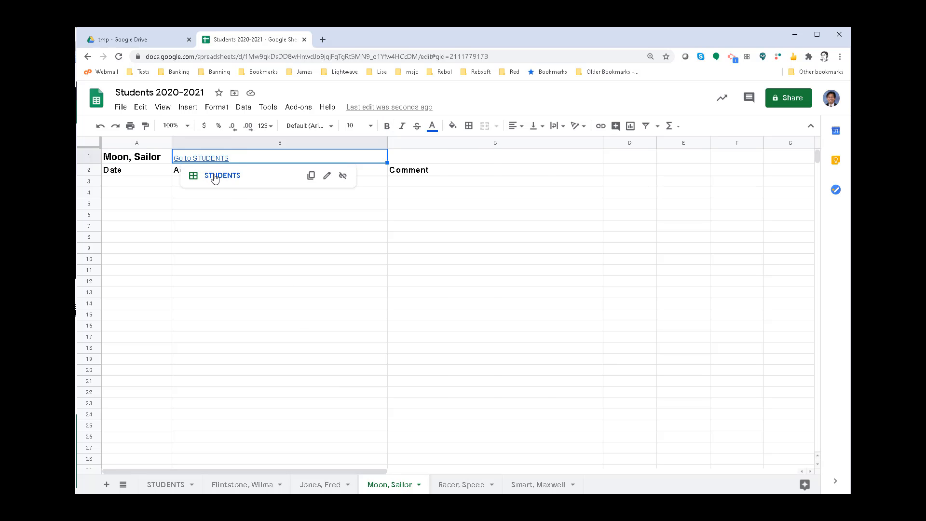
{"action": "left_click", "coordinate": [215, 176]}
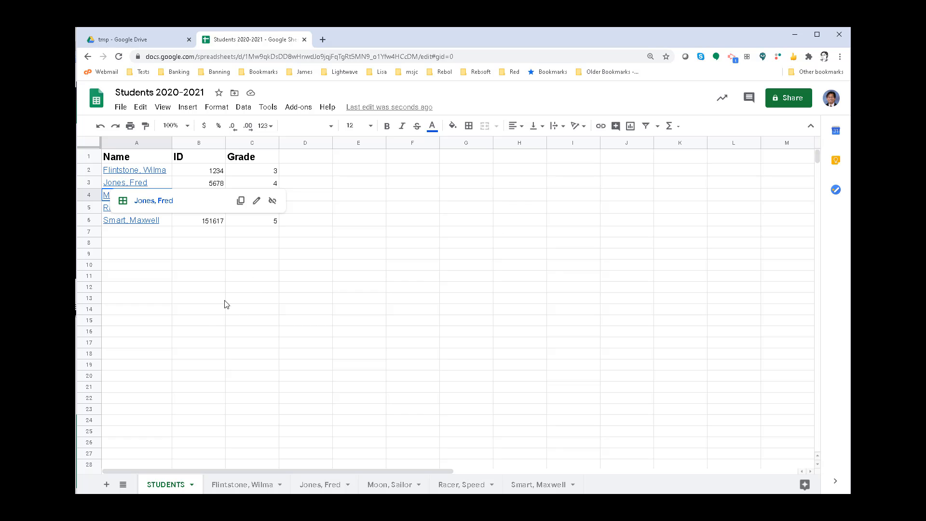
- Review each of the five student sheets in turn and return to the STUDENTS sheet
{"action": "left_click", "coordinate": [235, 485]}
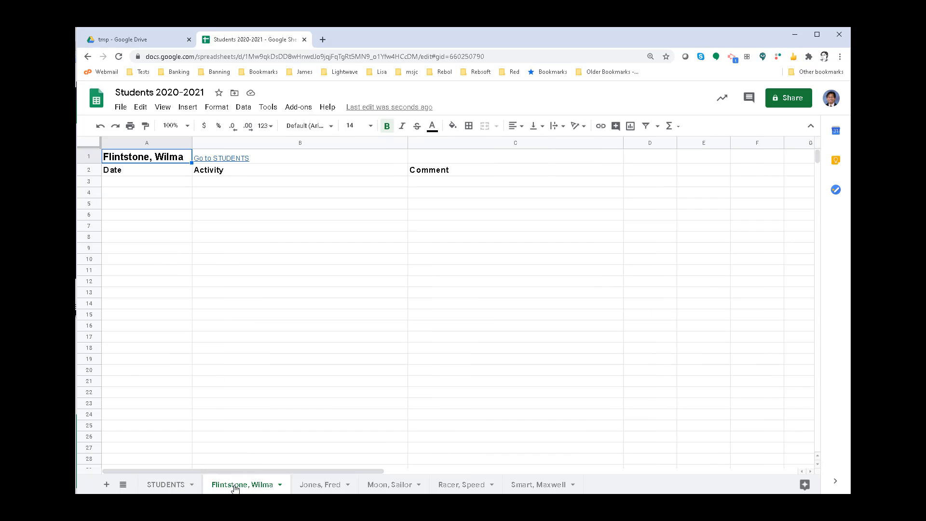
{"action": "left_click", "coordinate": [300, 485]}
{"action": "left_click", "coordinate": [396, 487]}
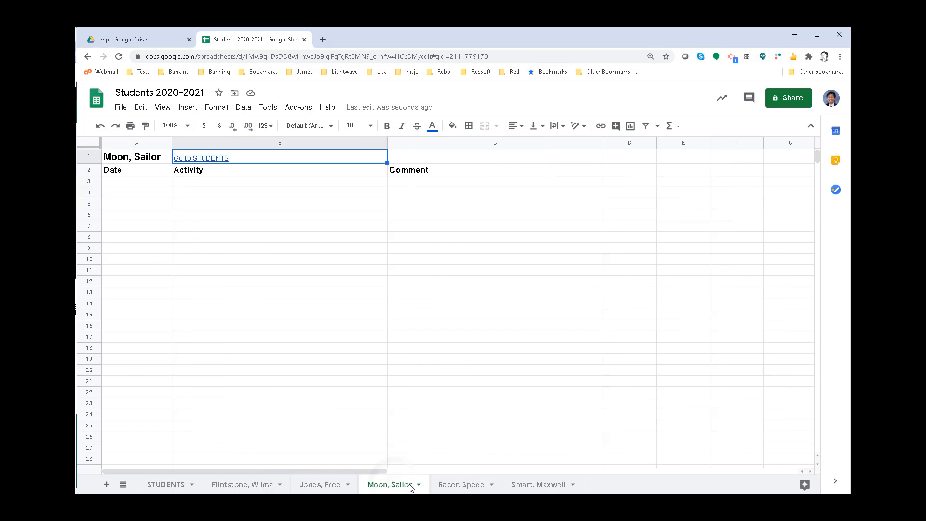
{"action": "left_click", "coordinate": [456, 487]}
{"action": "left_click", "coordinate": [527, 485]}
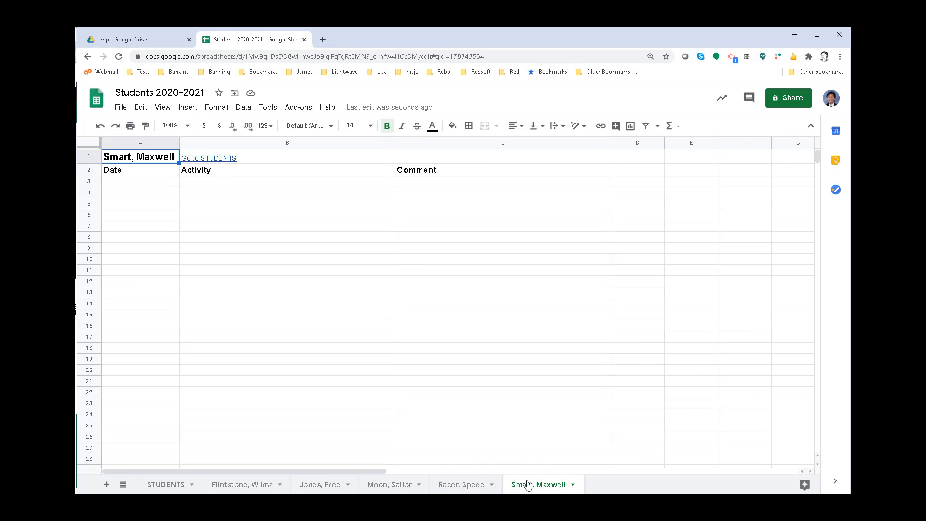
{"action": "left_click", "coordinate": [166, 484]}
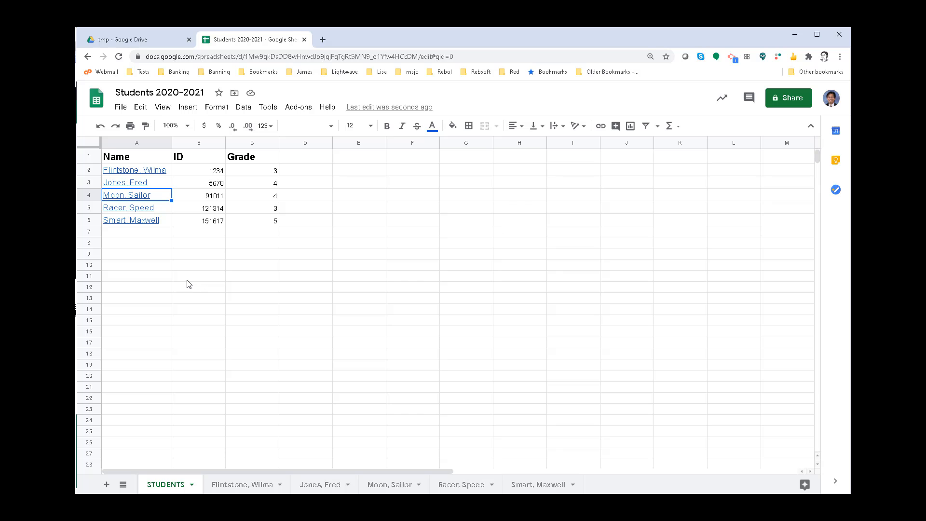
- On the first student's sheet, enter 8/14/2020 in A3 and an activity in B3 about contacting the student regarding a job at the quarry
{"action": "left_click", "coordinate": [233, 482]}
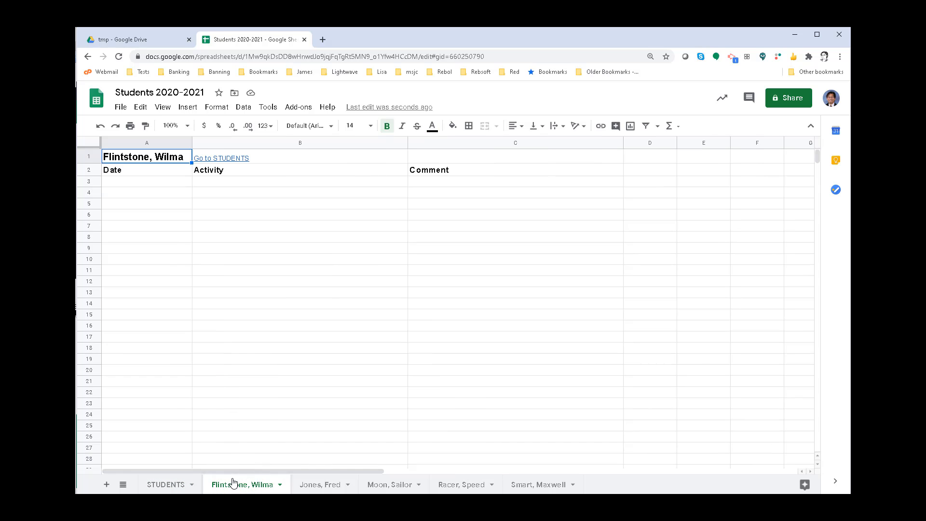
{"action": "left_click", "coordinate": [120, 183]}
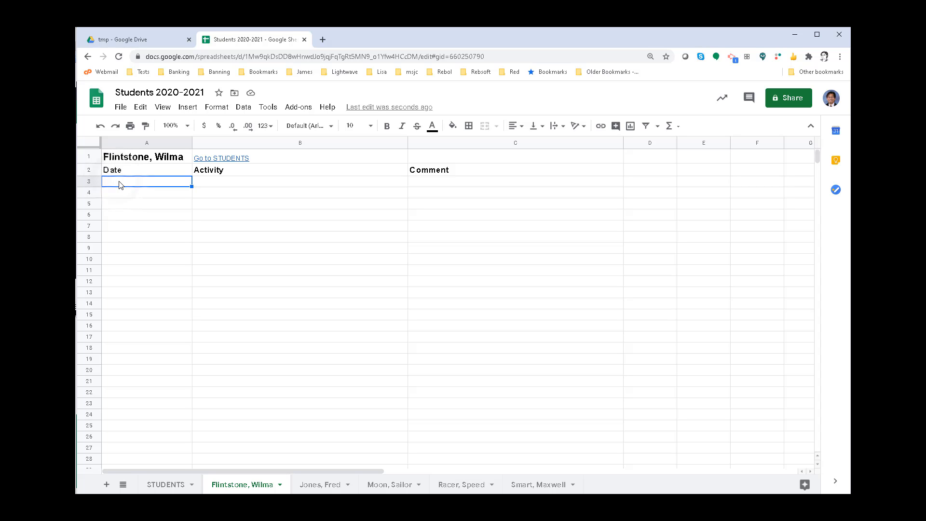
{"action": "type", "text": "8/14/2020"}
{"action": "key", "text": "Tab"}
{"action": "type", "text": "COntacted"}
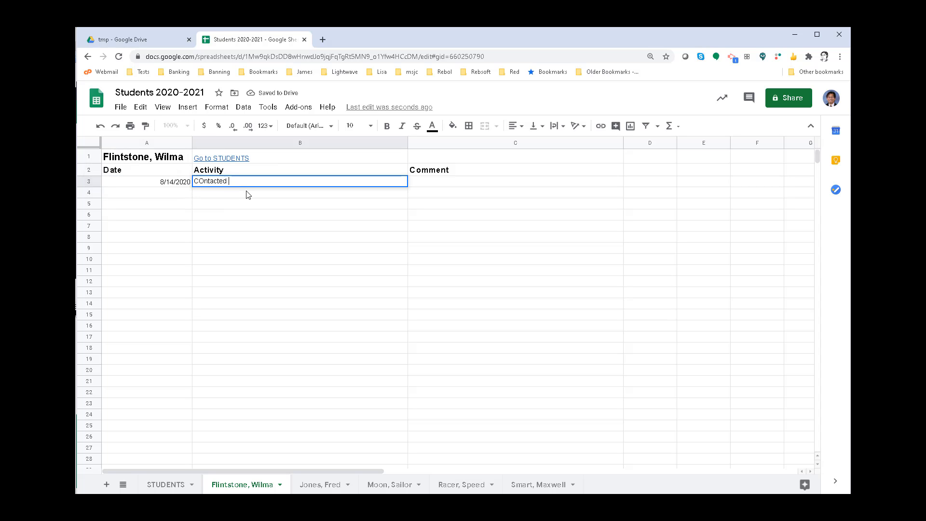
{"action": "key", "text": "BackSpace"}
{"action": "key", "text": "BackSpace"}
{"action": "key", "text": "BackSpace"}
{"action": "key", "text": "BackSpace"}
{"action": "key", "text": "BackSpace"}
{"action": "key", "text": "BackSpace"}
{"action": "key", "text": "BackSpace"}
{"action": "key", "text": "BackSpace"}
{"action": "type", "text": "ontacted Wilma about Fred's job at the quarry."}
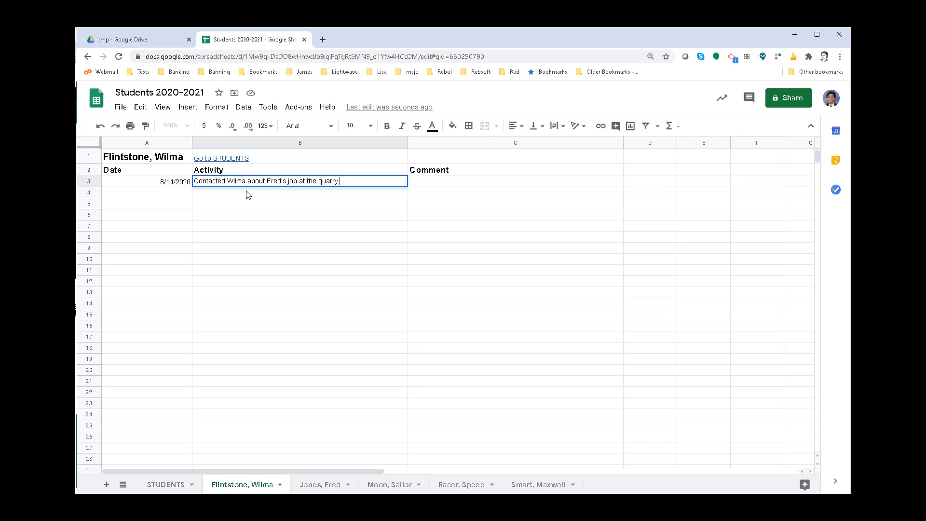
- Enter the comment "Hello World." in cell C3 of the first student's sheet
{"action": "key", "text": "Tab"}
{"action": "type", "text": "Hello World."}
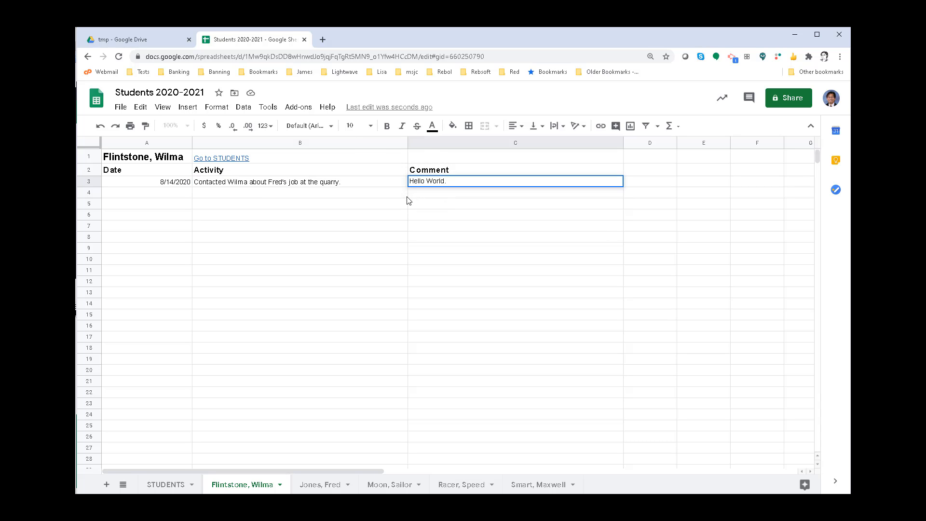
{"action": "key", "text": "shift+Tab"}
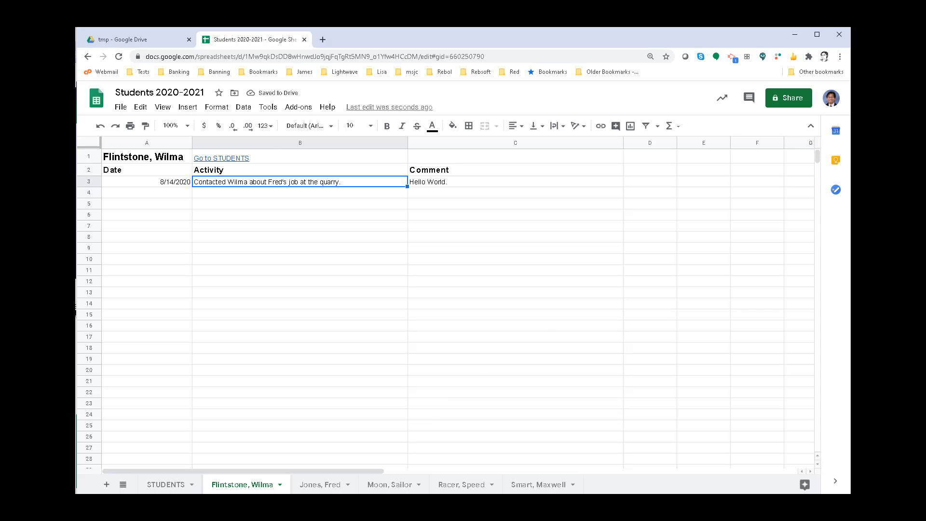
- Replace the comment in C3 with the copied long passage beginning "But, in a larger sense, we can not dedicate"
{"action": "left_click", "coordinate": [515, 182]}
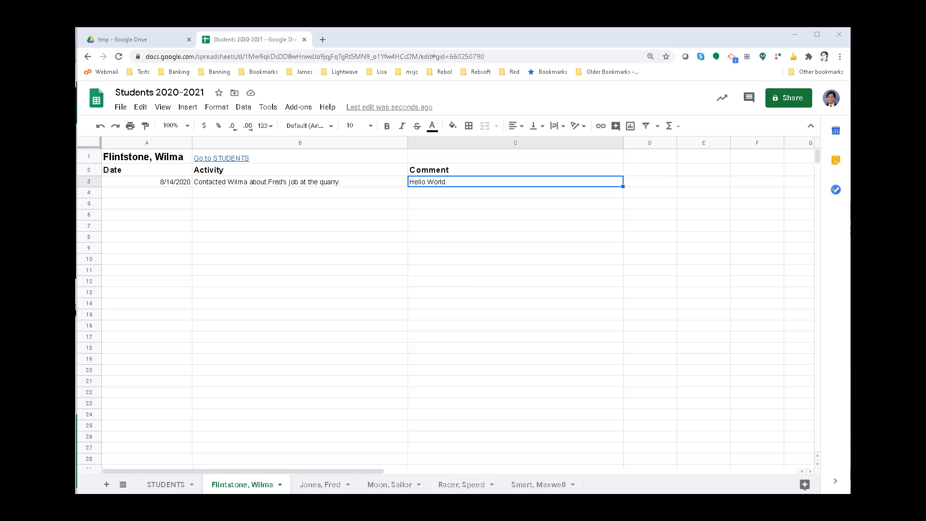
{"action": "left_click", "coordinate": [446, 181]}
{"action": "double_click", "coordinate": [450, 181]}
{"action": "left_click_drag", "start_coordinate": [450, 180], "coordinate": [412, 180]}
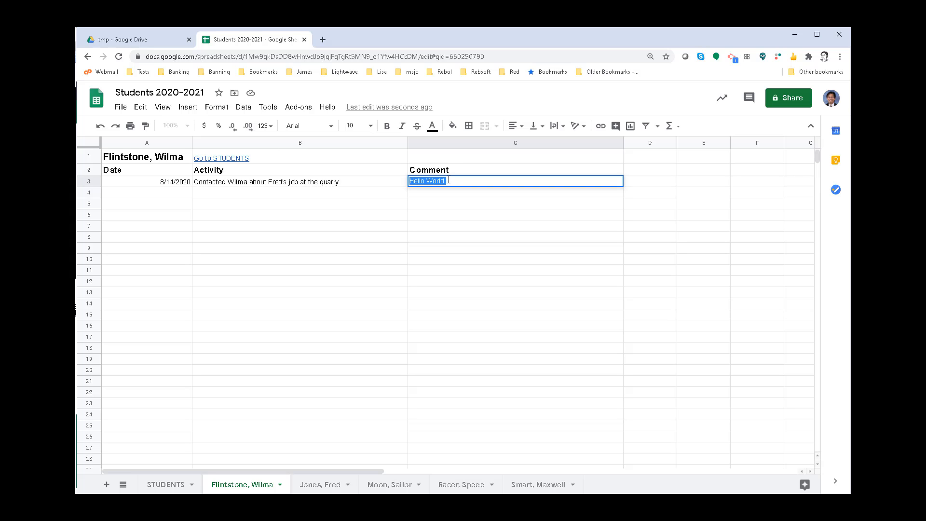
{"action": "type", "text": "But, in a larger sense, we can not dedicate -- we can not consecrate -- we can not hallow -- this ground. The brave men, living and dead, who struggled here, have consecrated it, far above our poor power to add or detract. The world will little note, nor long remember what we say here, but it can never forget what they did here. It is for us the living, rather, to be dedicated here to the unfinished work which they who fought here have thus far so nobly advanced. It is rather for us to be here dedicated to the great task remaining before us -- that from these honored dead we take increased devotion to that cause for which they gave the last full measure of devotion -- that we here highly resolve that these dead shall not have died in vain -- that this nation, under God, shall have a new birth of freedom -- and that government of the people, by the people, for the people, shall not perish from the earth."}
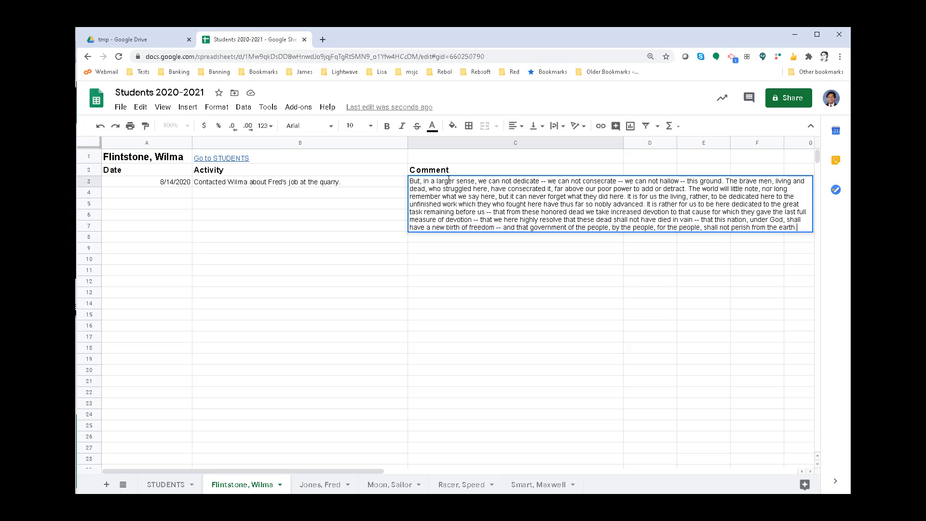
{"action": "left_click", "coordinate": [461, 251]}
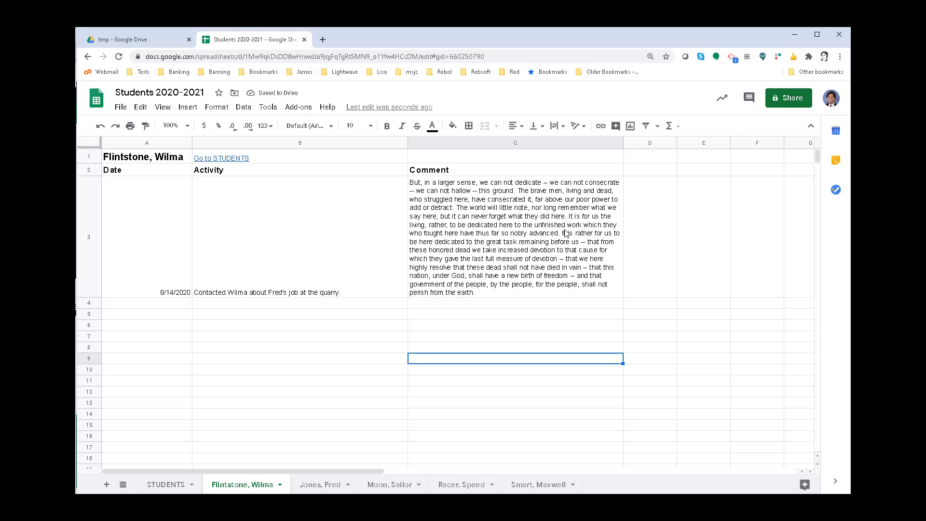
- Check the text wrapping setting of the Comment column, and select the long comment in C3
{"action": "left_click", "coordinate": [217, 107]}
{"action": "mouse_move", "coordinate": [257, 320]}
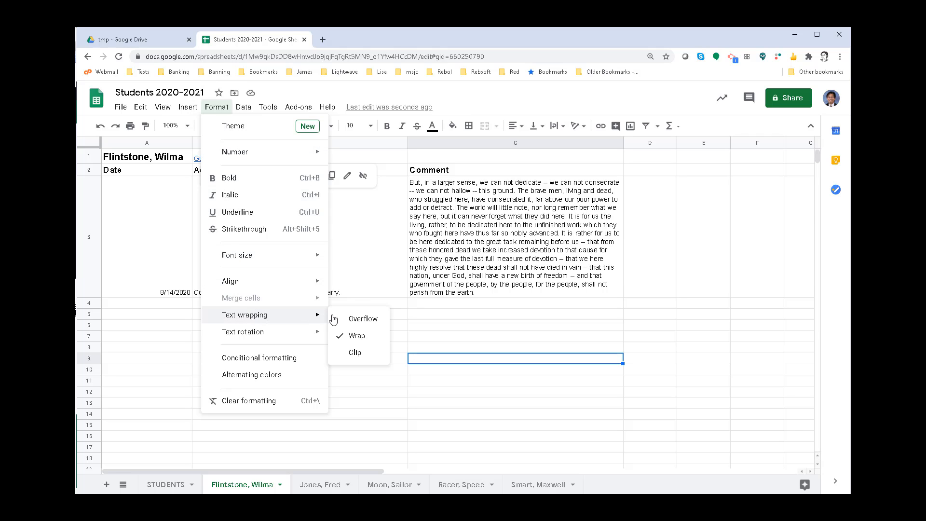
{"action": "left_click", "coordinate": [497, 233]}
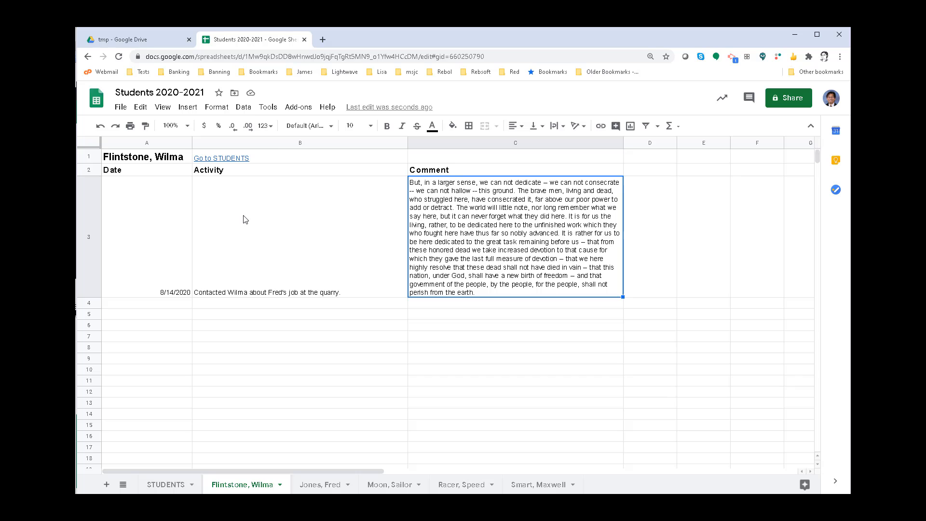